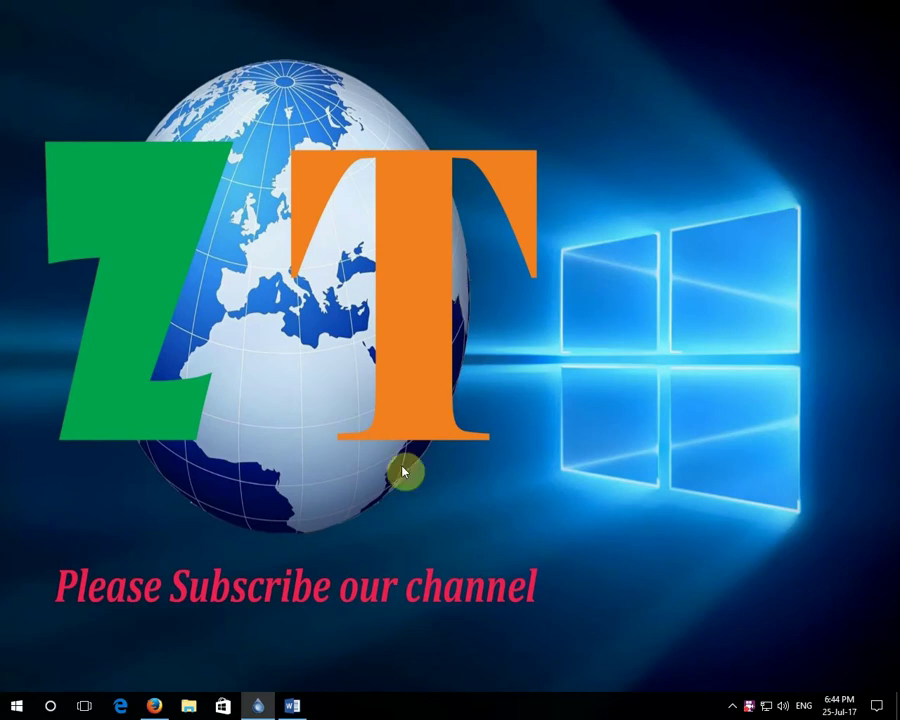
Launch Word and create a new blank document, Document1, with the Insert options showing
{"action": "left_click", "coordinate": [291, 706]}
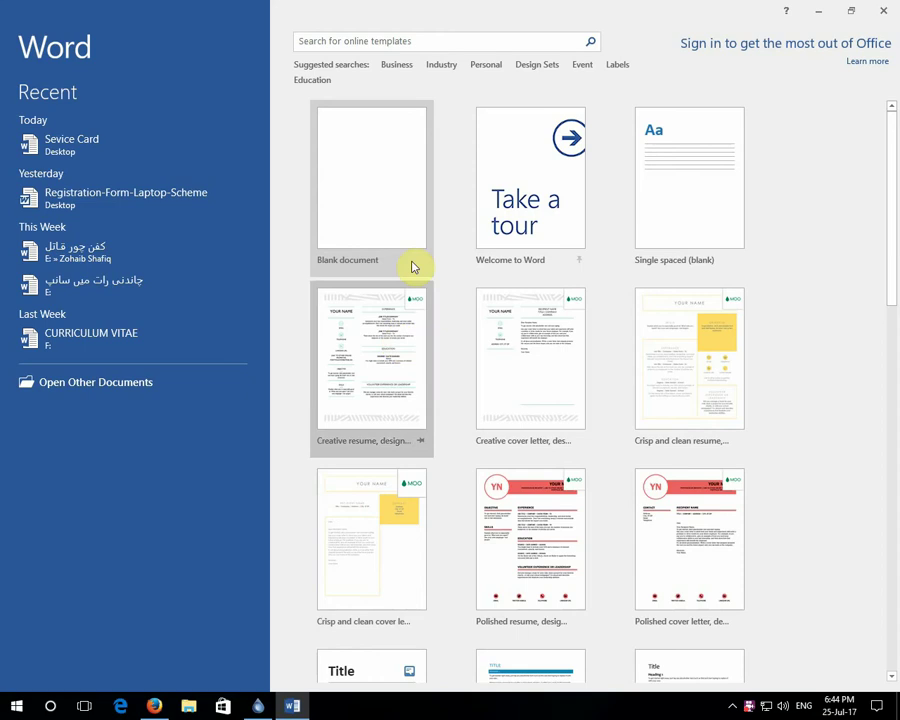
{"action": "left_click", "coordinate": [406, 216]}
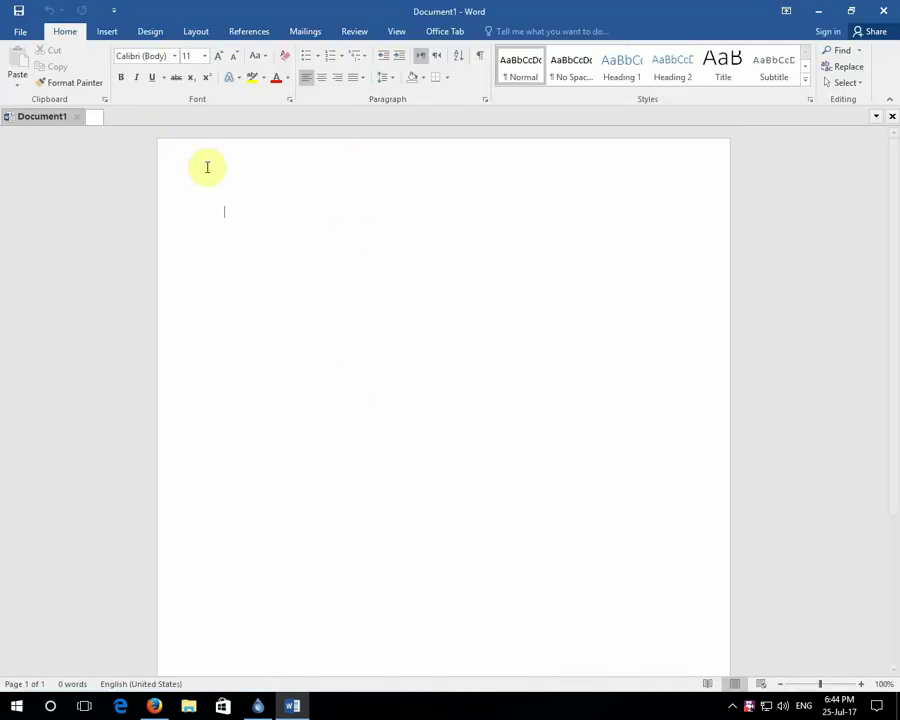
{"action": "left_click", "coordinate": [107, 31]}
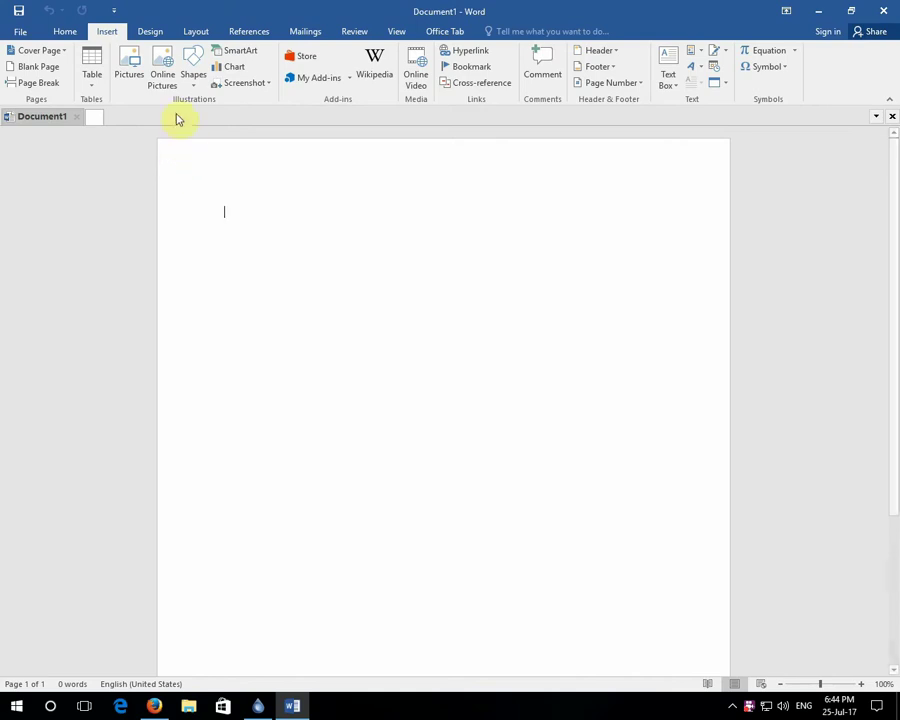
In Insert Chart, browse the Bar subtypes and settle on Clustered Bar
{"action": "left_click", "coordinate": [236, 68]}
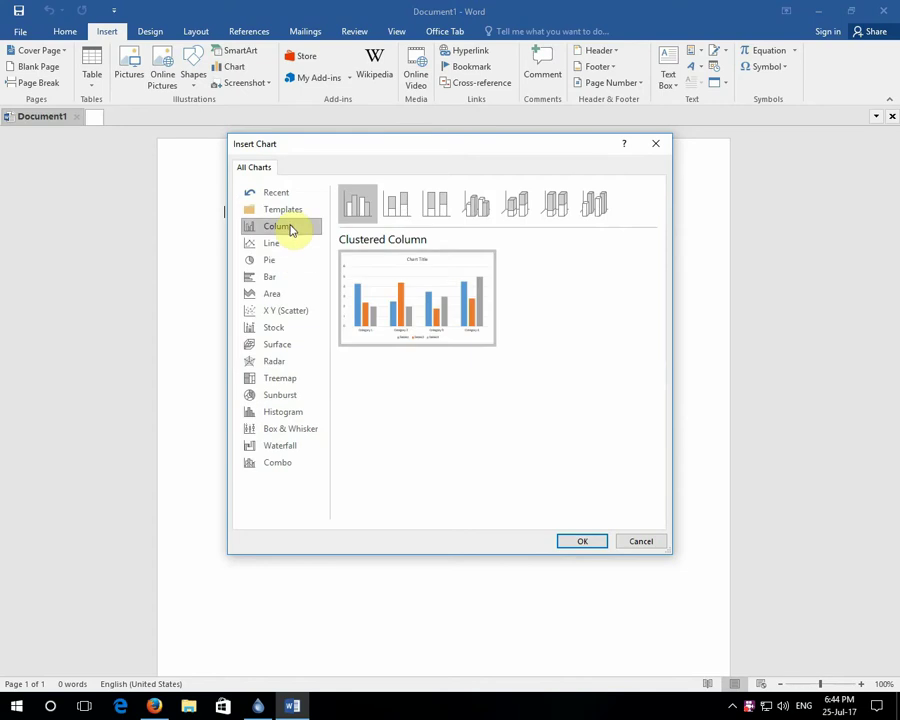
{"action": "left_click", "coordinate": [282, 280]}
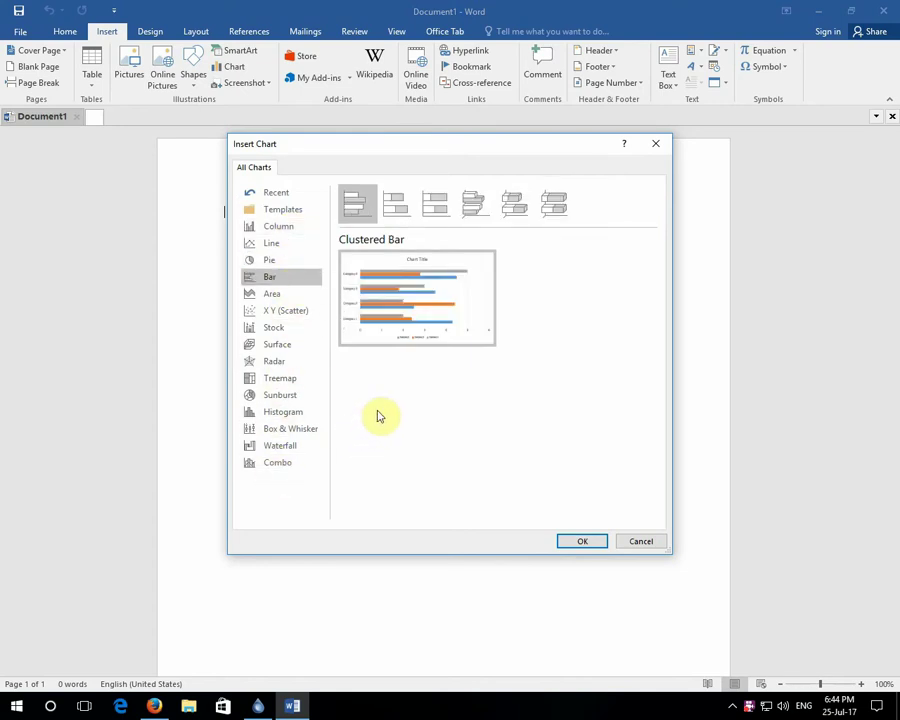
{"action": "mouse_move", "coordinate": [356, 203]}
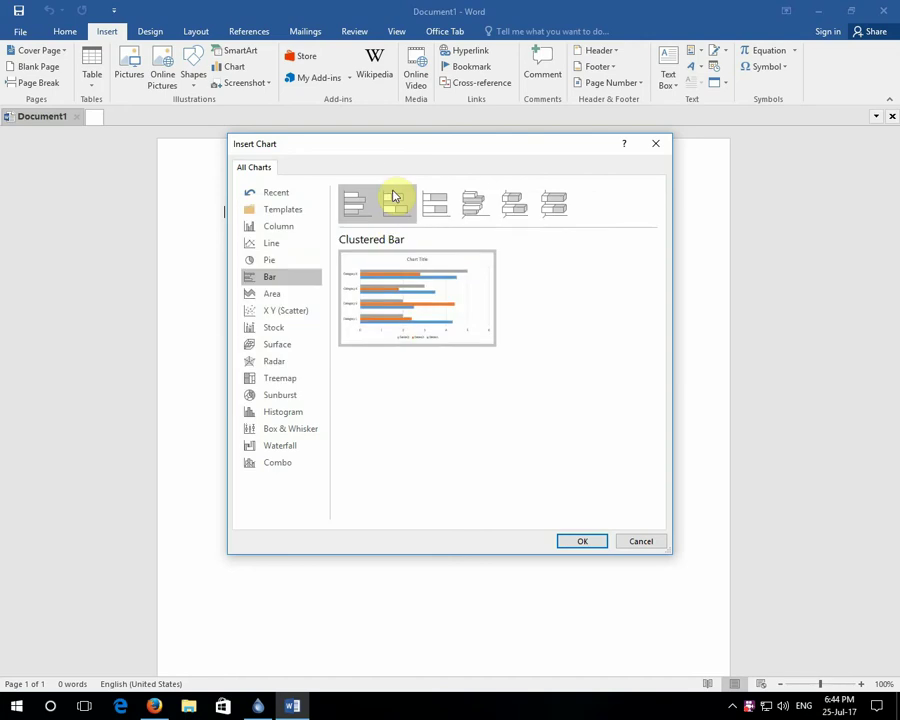
{"action": "left_click", "coordinate": [396, 198]}
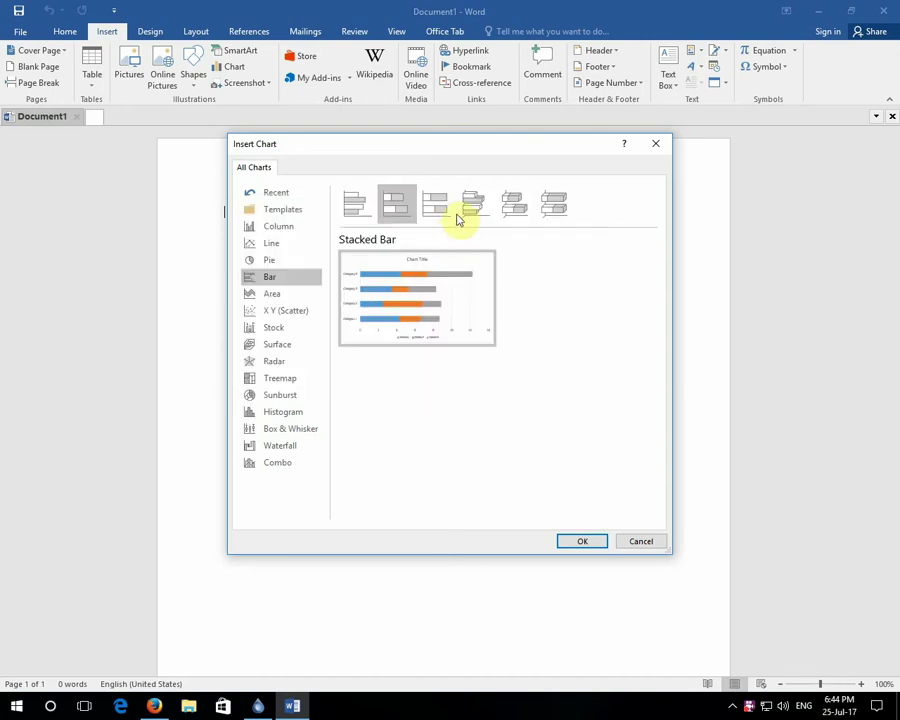
{"action": "left_click", "coordinate": [436, 203]}
{"action": "left_click", "coordinate": [473, 205]}
{"action": "left_click", "coordinate": [553, 206]}
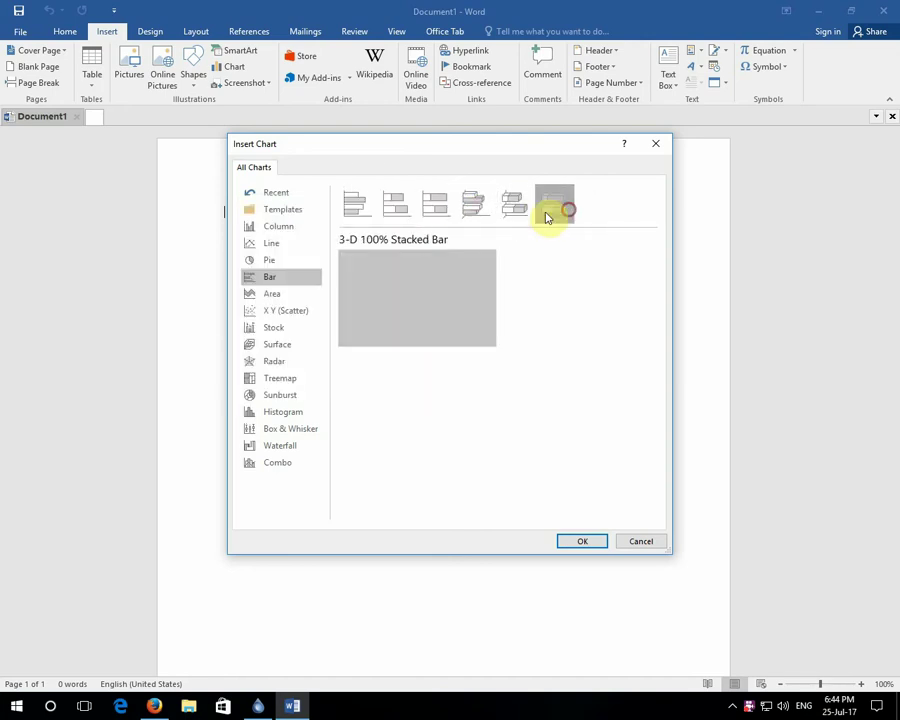
{"action": "left_click", "coordinate": [356, 206]}
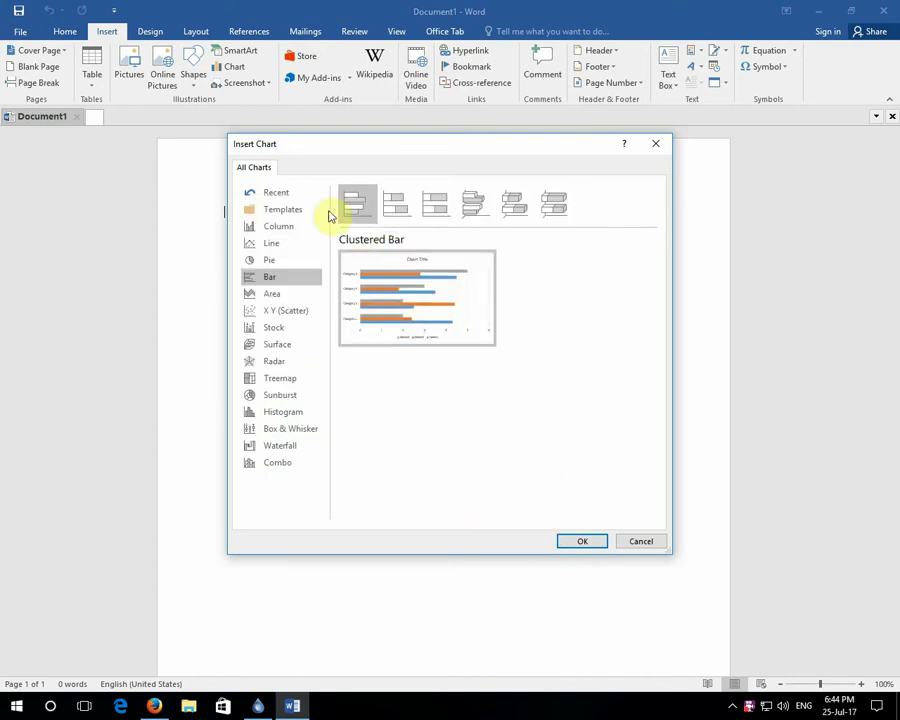
Insert the clustered bar chart and delete the Series 2 legend entry
{"action": "left_click", "coordinate": [600, 541]}
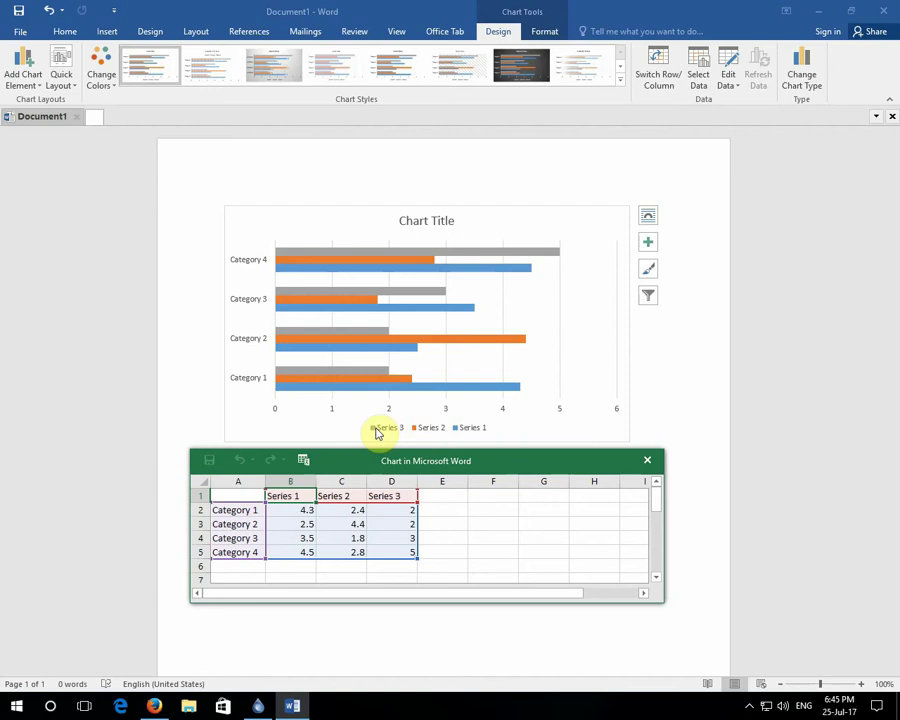
{"action": "left_click", "coordinate": [425, 431]}
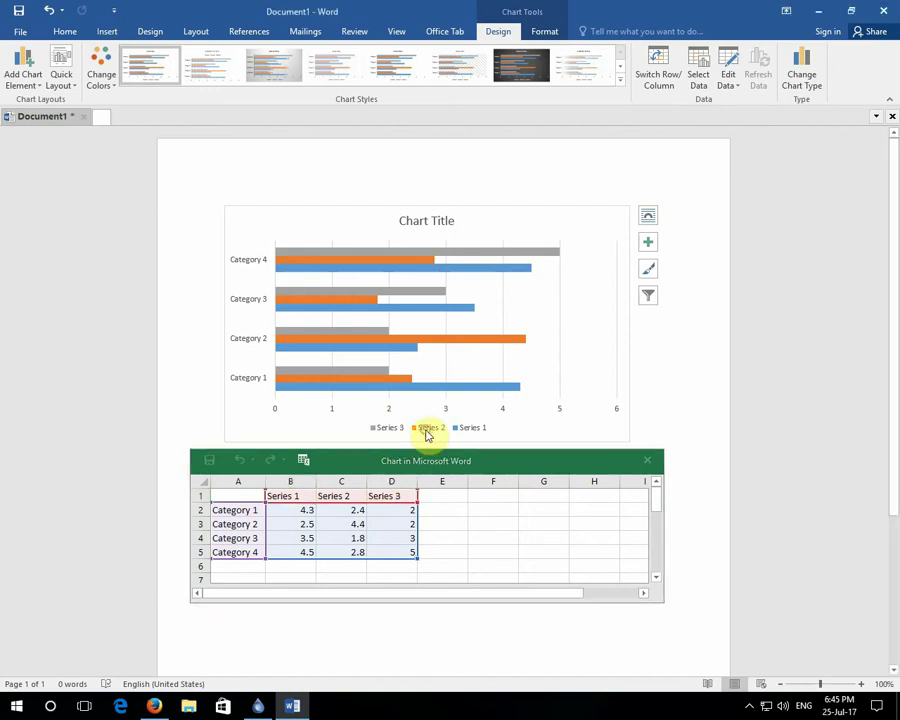
{"action": "left_click", "coordinate": [427, 428]}
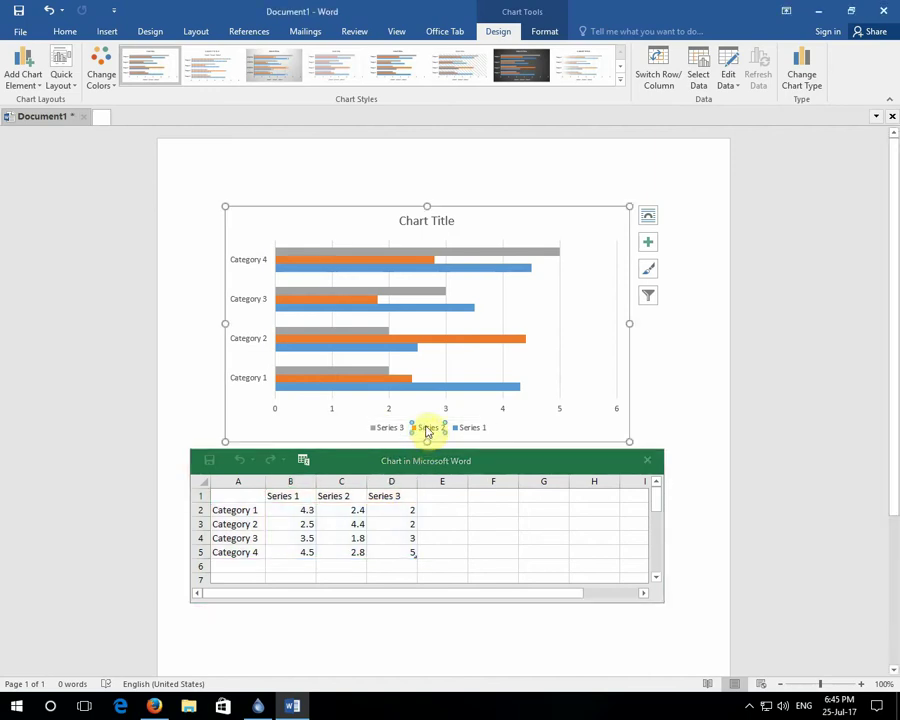
{"action": "right_click", "coordinate": [427, 430]}
{"action": "left_click", "coordinate": [438, 431]}
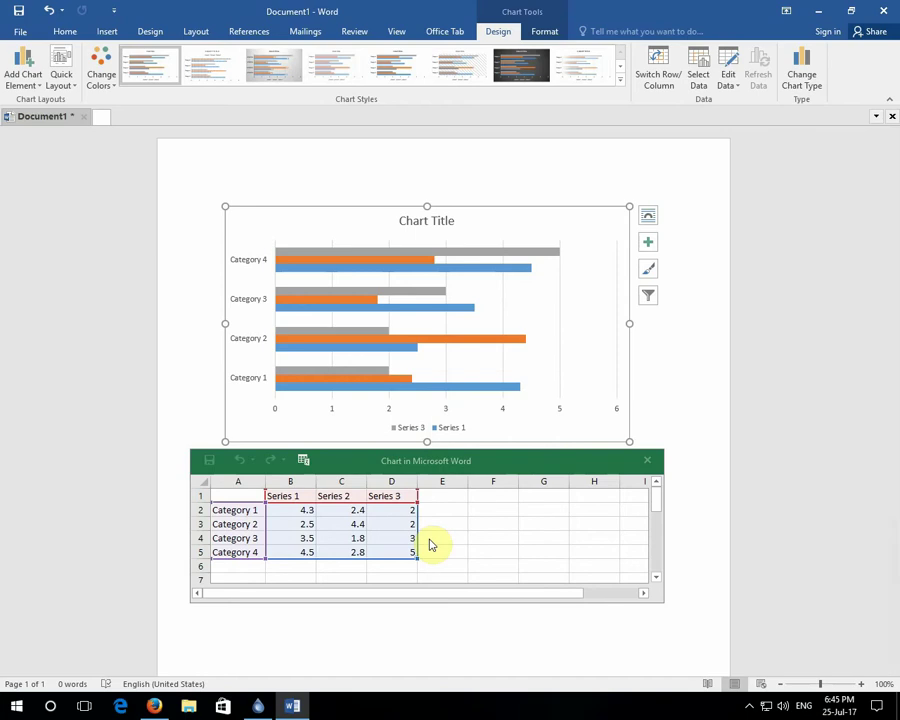
Delete the Series 3 legend entry and return to the chart's data sheet
{"action": "left_click", "coordinate": [403, 430]}
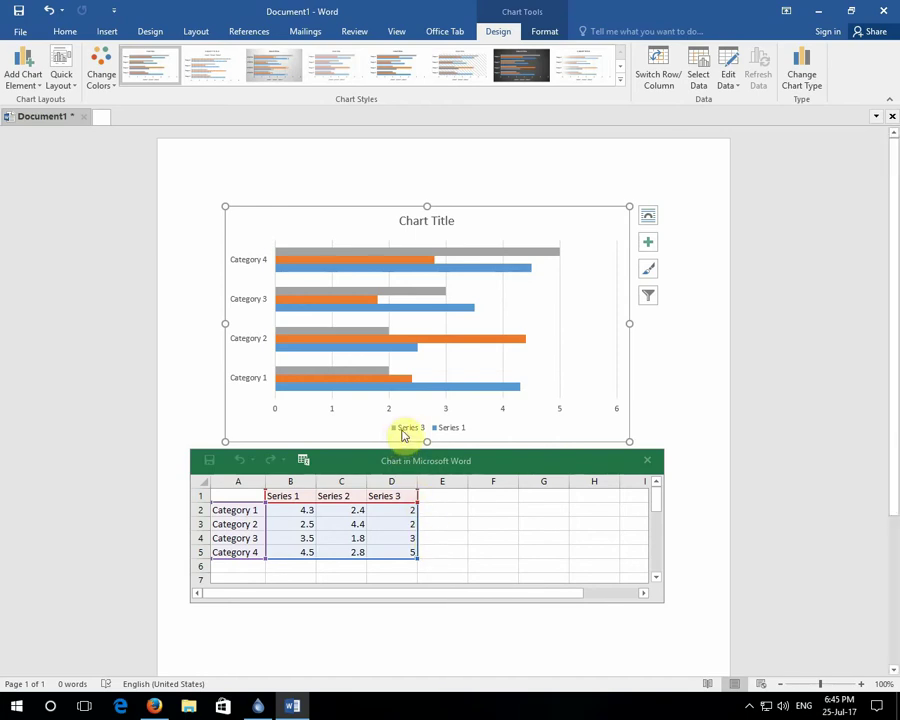
{"action": "left_click", "coordinate": [402, 430]}
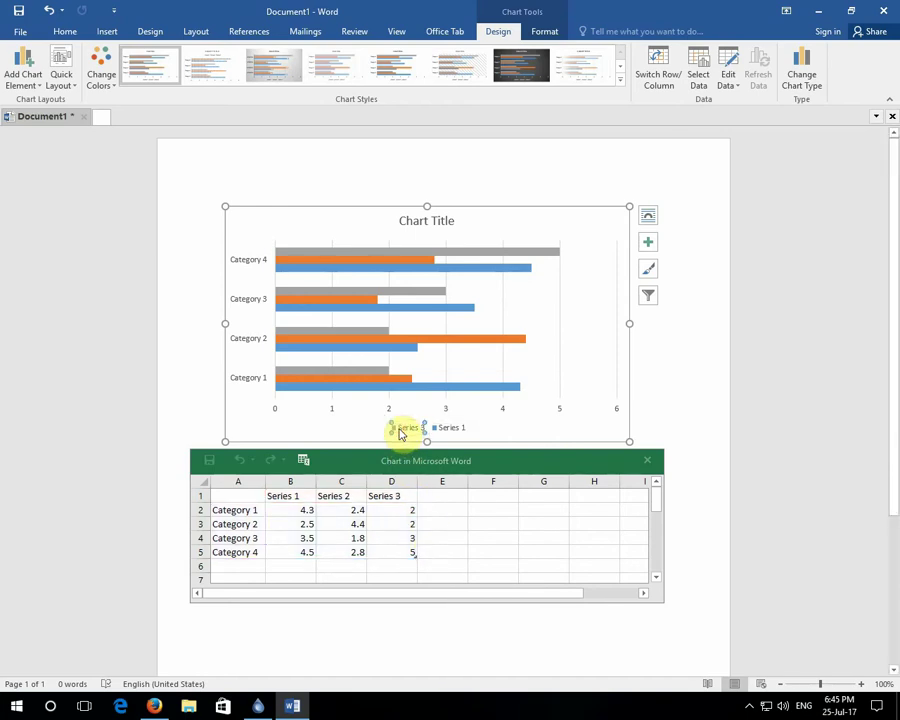
{"action": "right_click", "coordinate": [400, 432]}
{"action": "left_click", "coordinate": [410, 434]}
{"action": "left_click", "coordinate": [408, 462]}
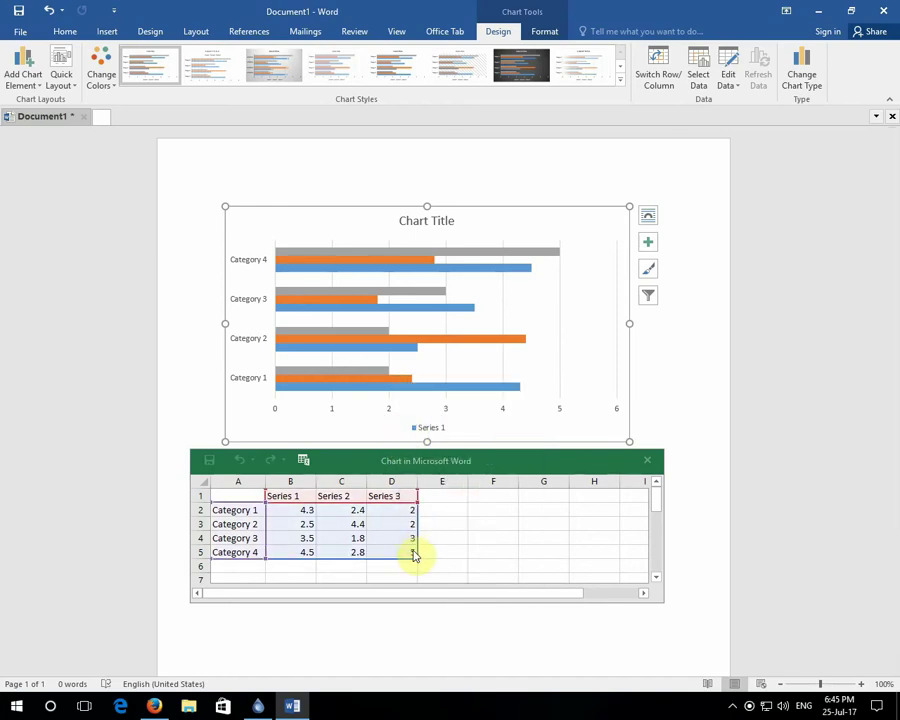
{"action": "left_click", "coordinate": [426, 507]}
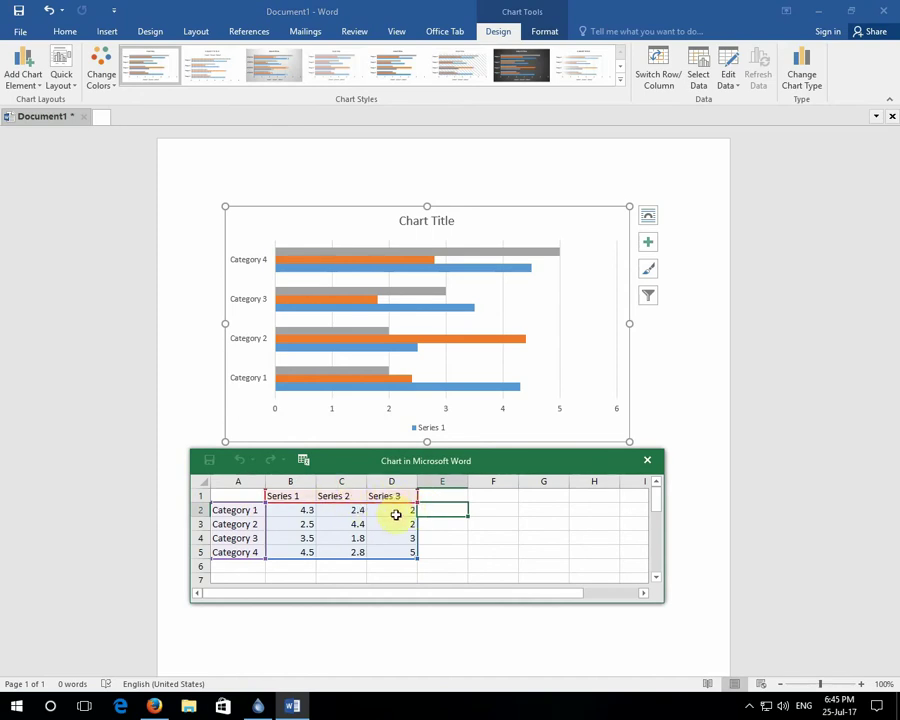
Clear cells C2:D5 in the data sheet and delete the remaining chart legend
{"action": "left_click_drag", "start_coordinate": [396, 510], "coordinate": [348, 547]}
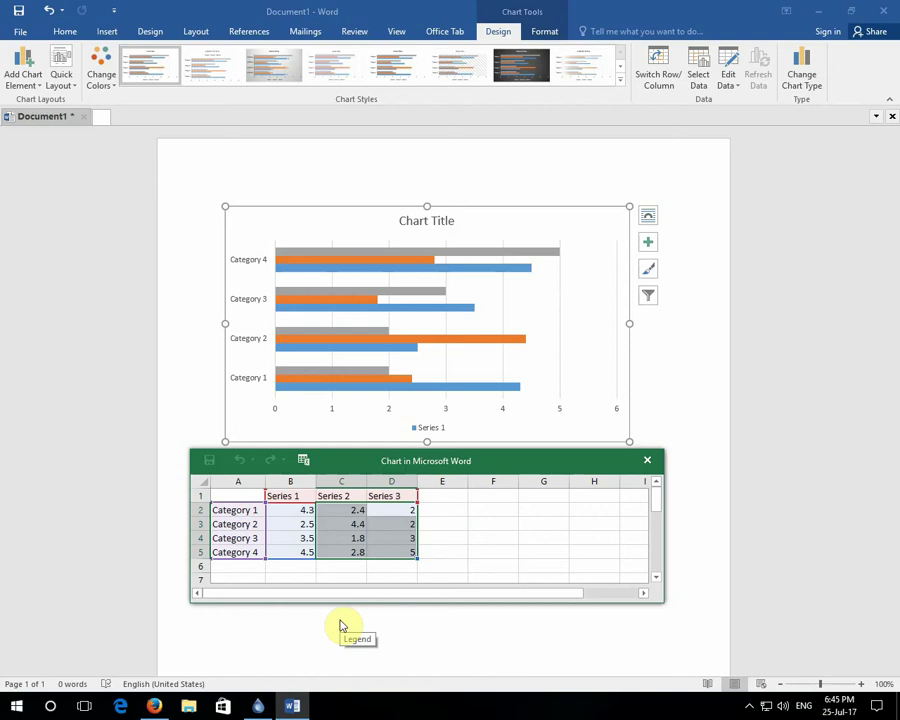
{"action": "key", "text": "Delete"}
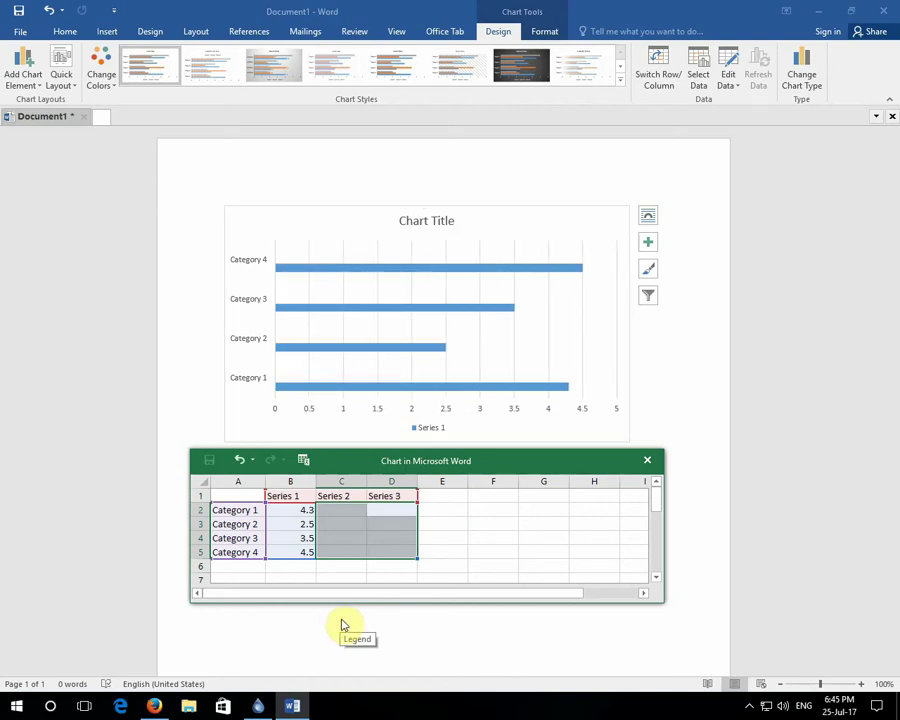
{"action": "left_click", "coordinate": [433, 428]}
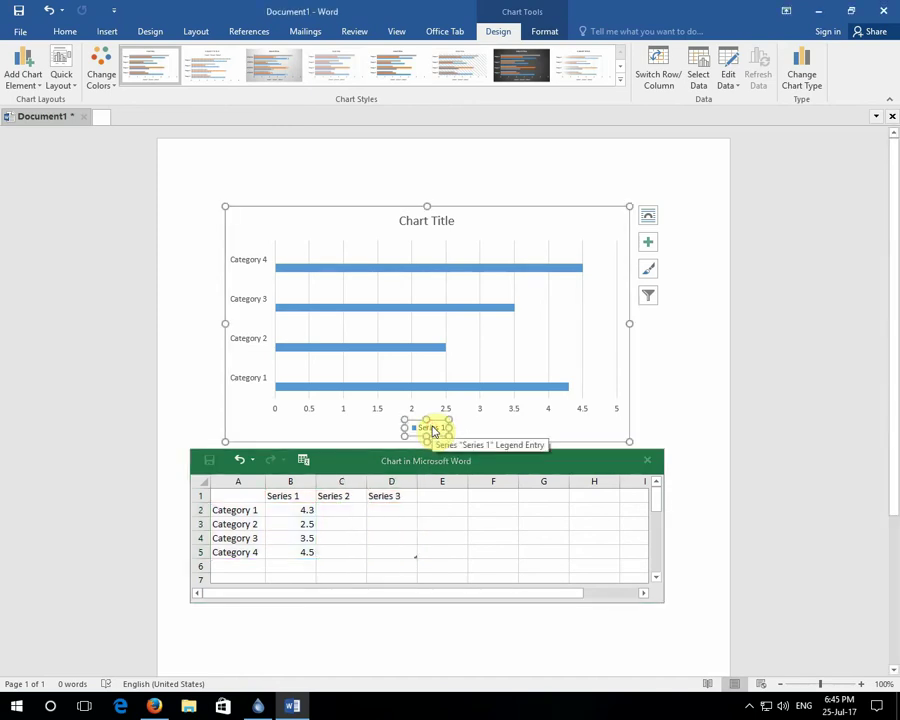
{"action": "key", "text": "Delete"}
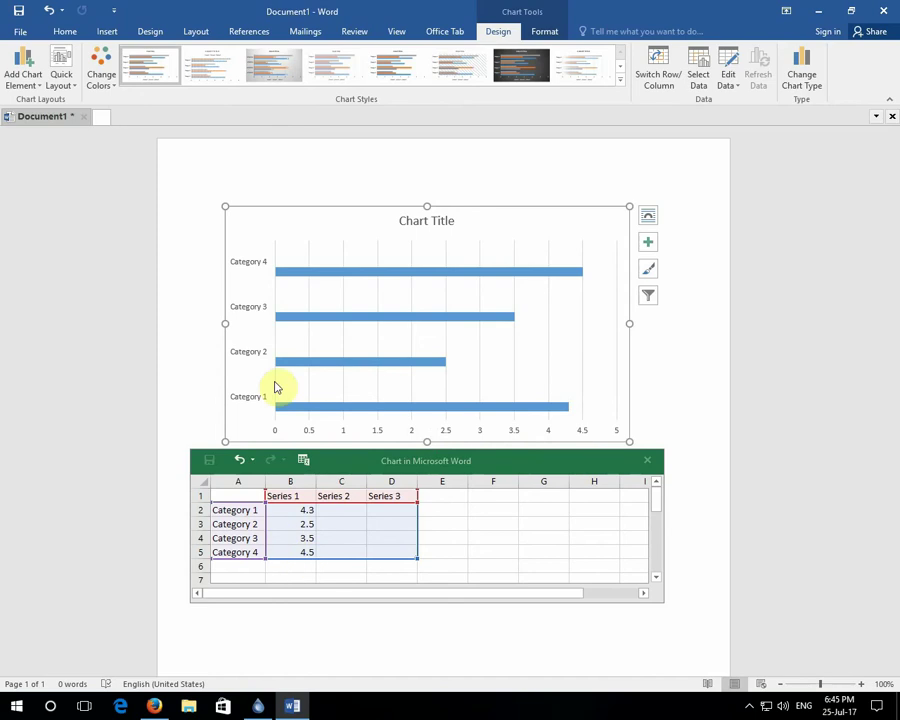
Replace the Chart Title placeholder with 'My city population'
{"action": "left_click", "coordinate": [450, 220]}
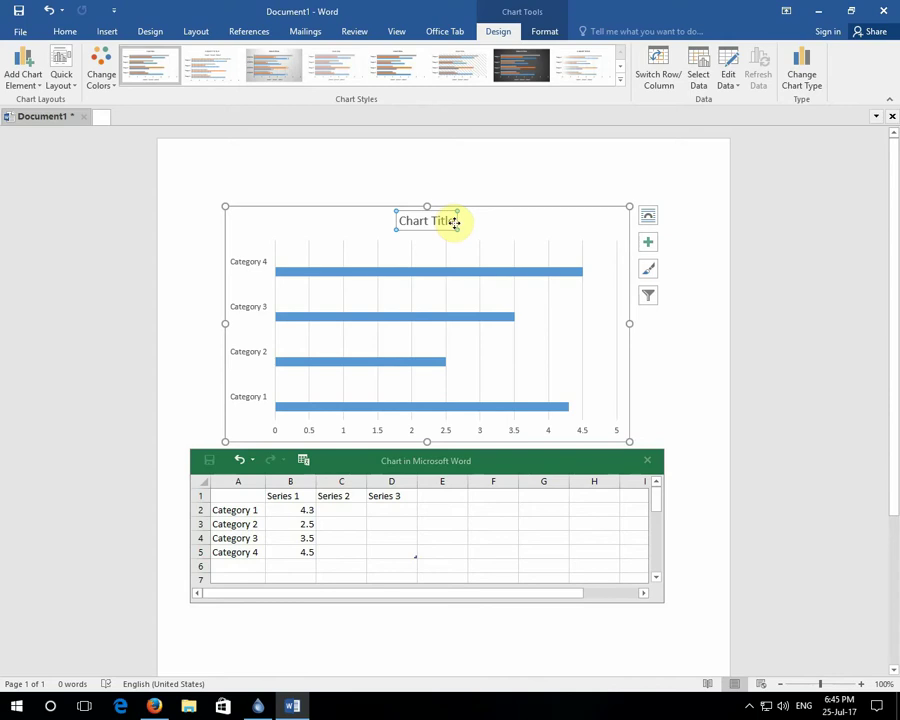
{"action": "left_click_drag", "start_coordinate": [453, 220], "coordinate": [398, 220]}
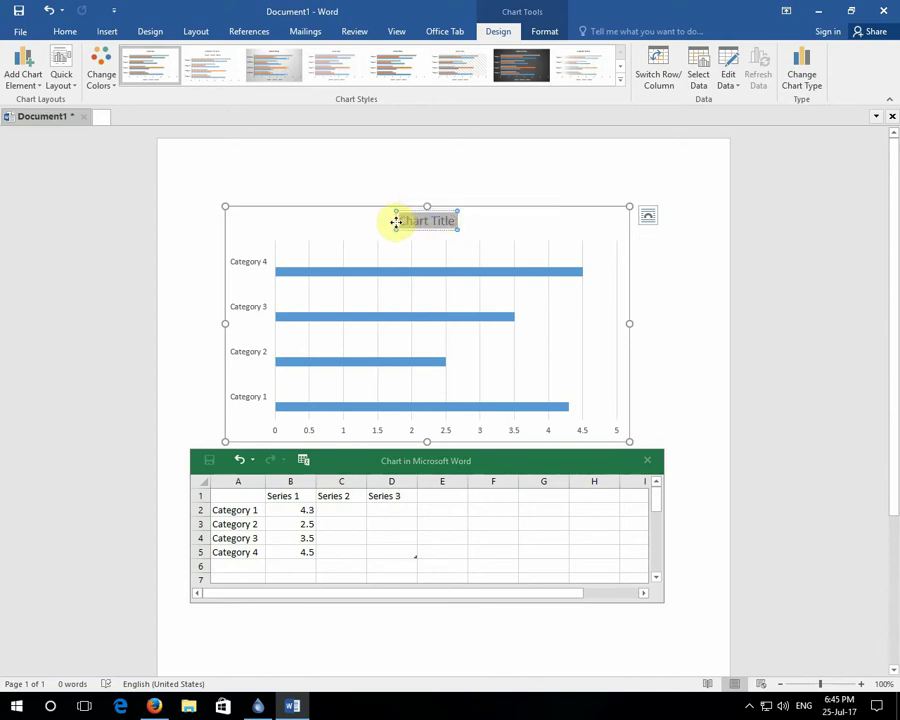
{"action": "type", "text": "My"}
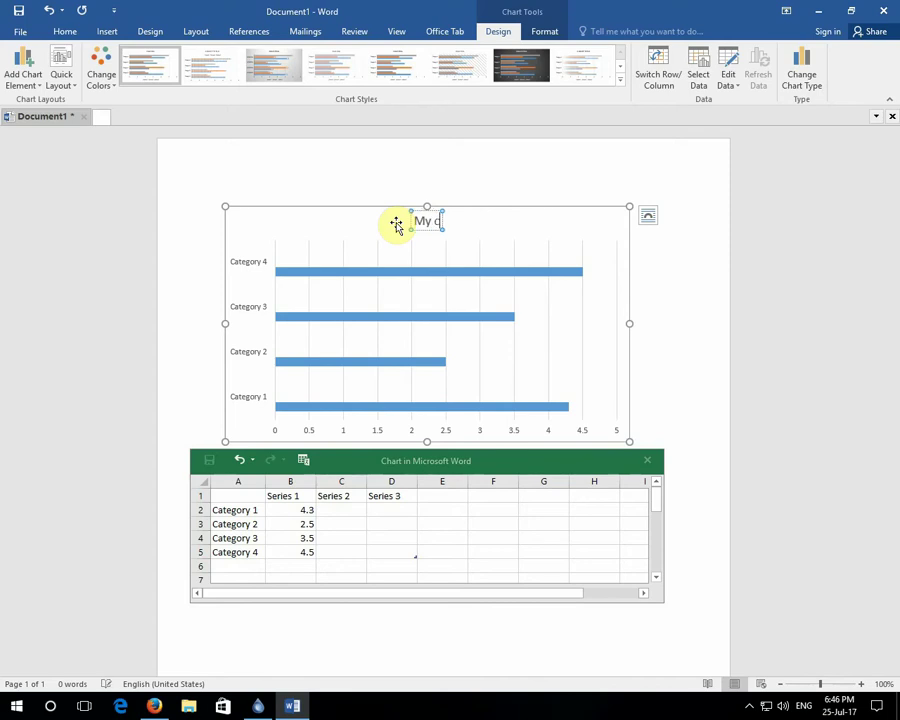
{"action": "type", "text": " city p"}
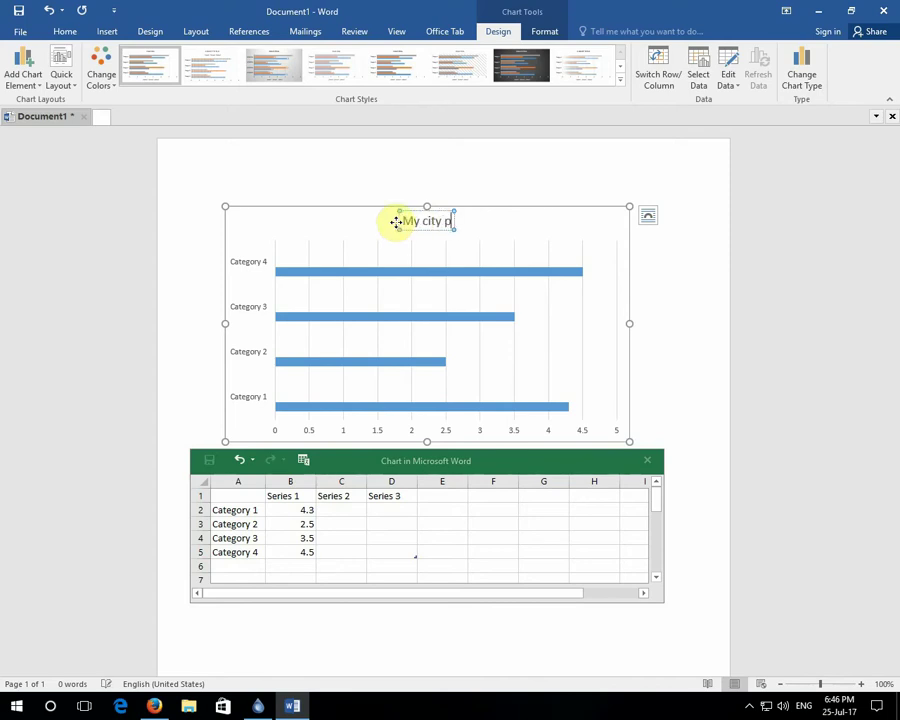
{"action": "type", "text": "opula"}
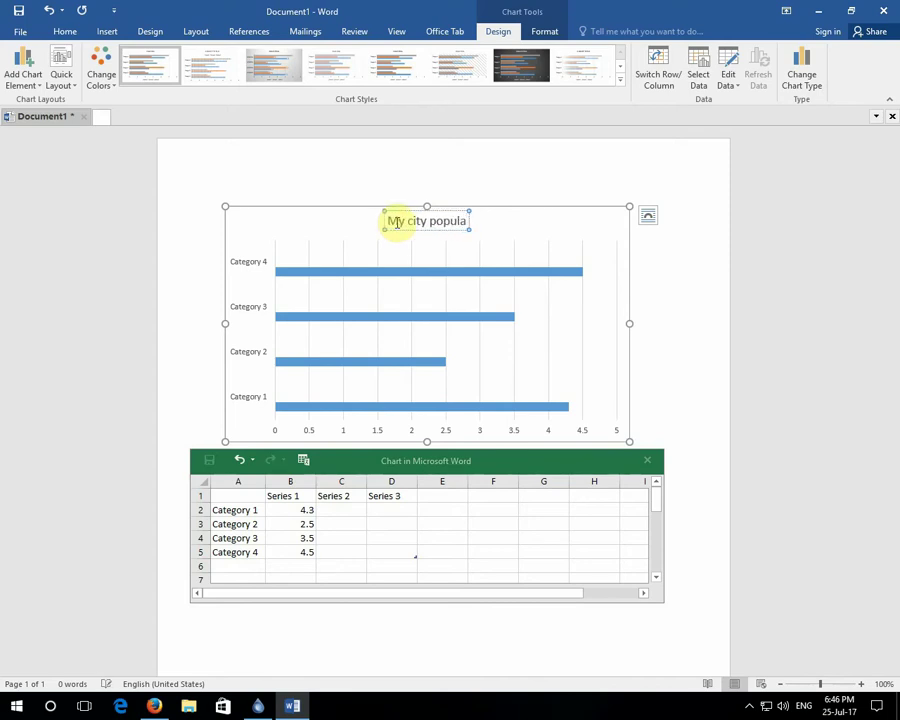
{"action": "type", "text": "tion"}
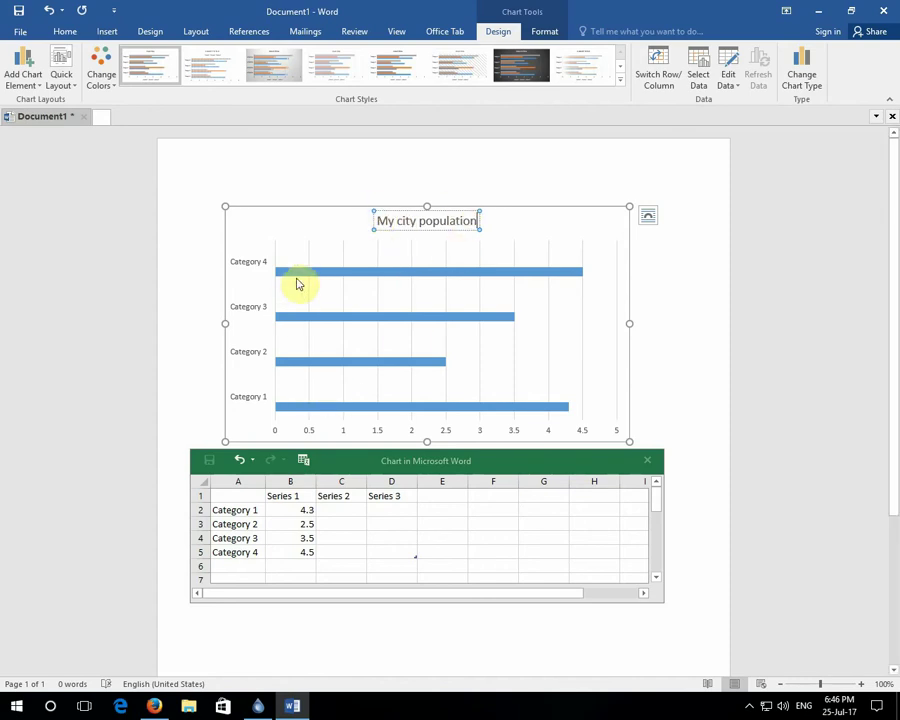
Enter category labels 1999, 2000 and 2001 in cells A2–A4
{"action": "left_click", "coordinate": [236, 511]}
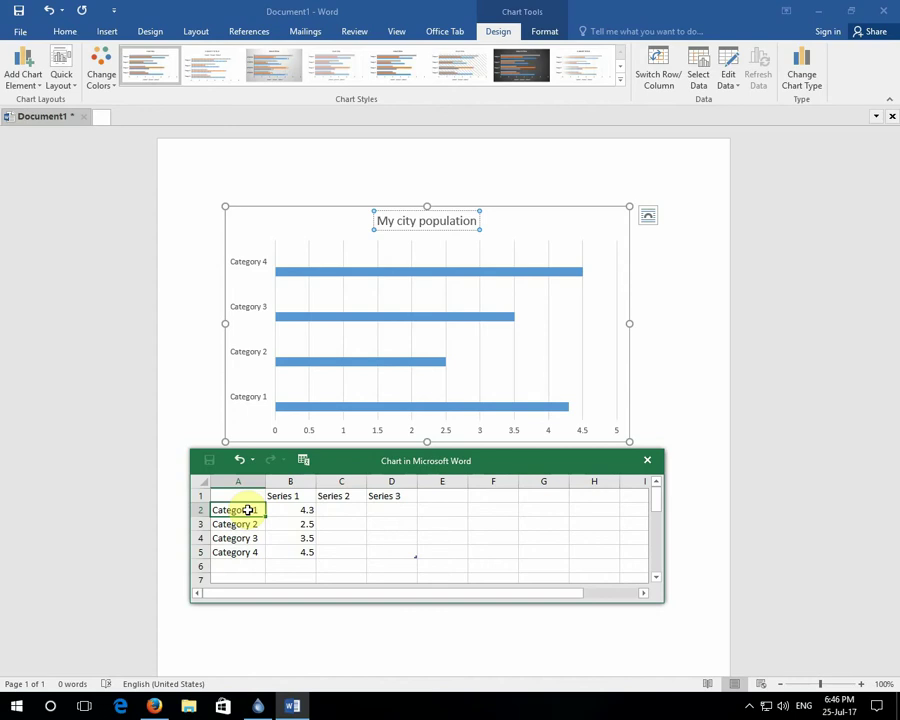
{"action": "type", "text": "1999"}
{"action": "left_click", "coordinate": [242, 527]}
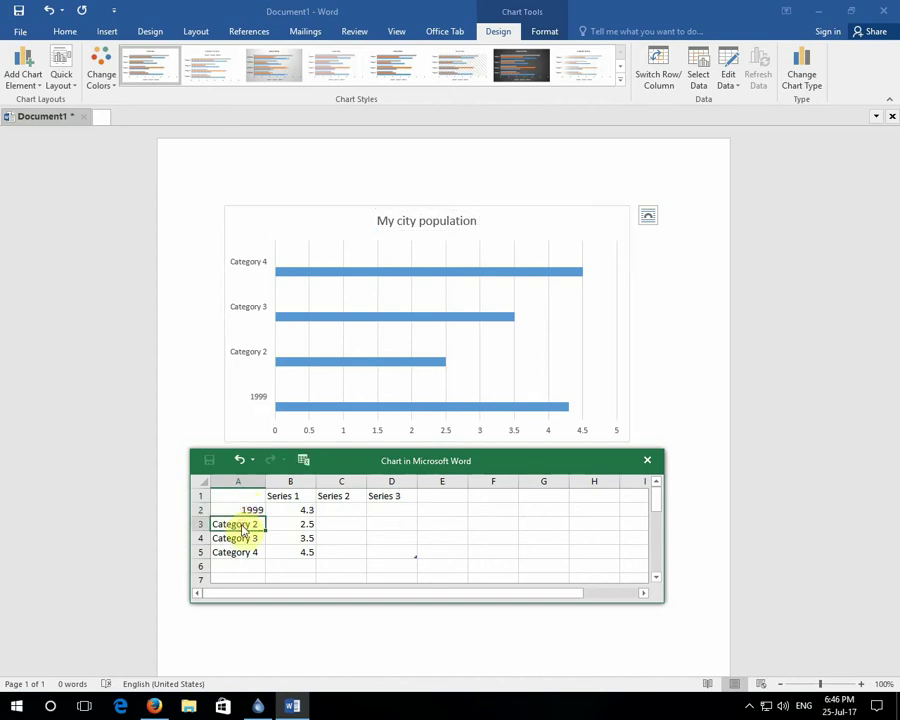
{"action": "type", "text": "2000"}
{"action": "left_click", "coordinate": [245, 540]}
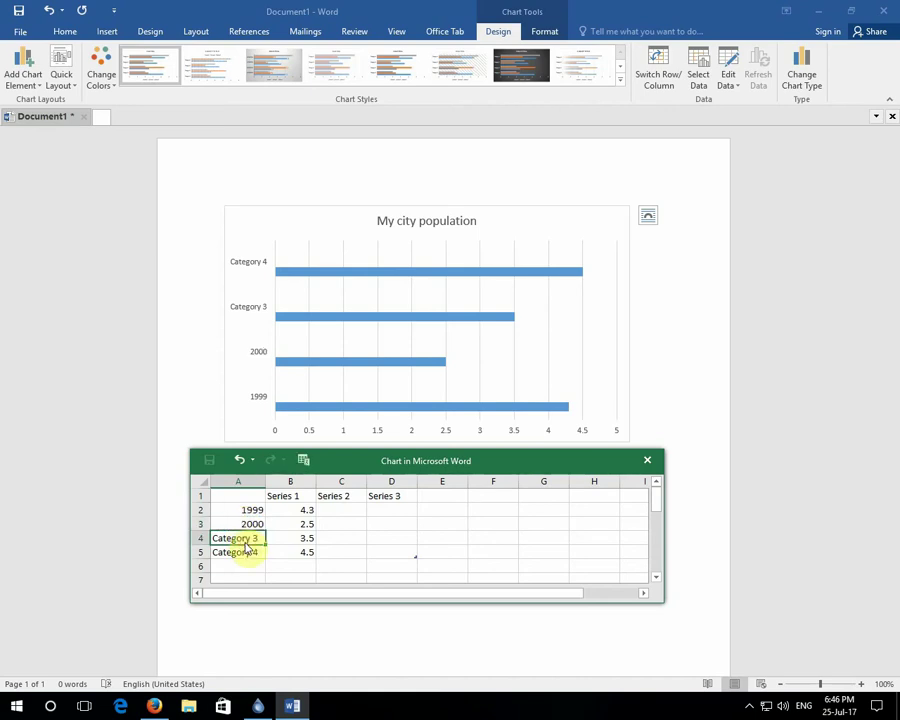
{"action": "type", "text": "2001"}
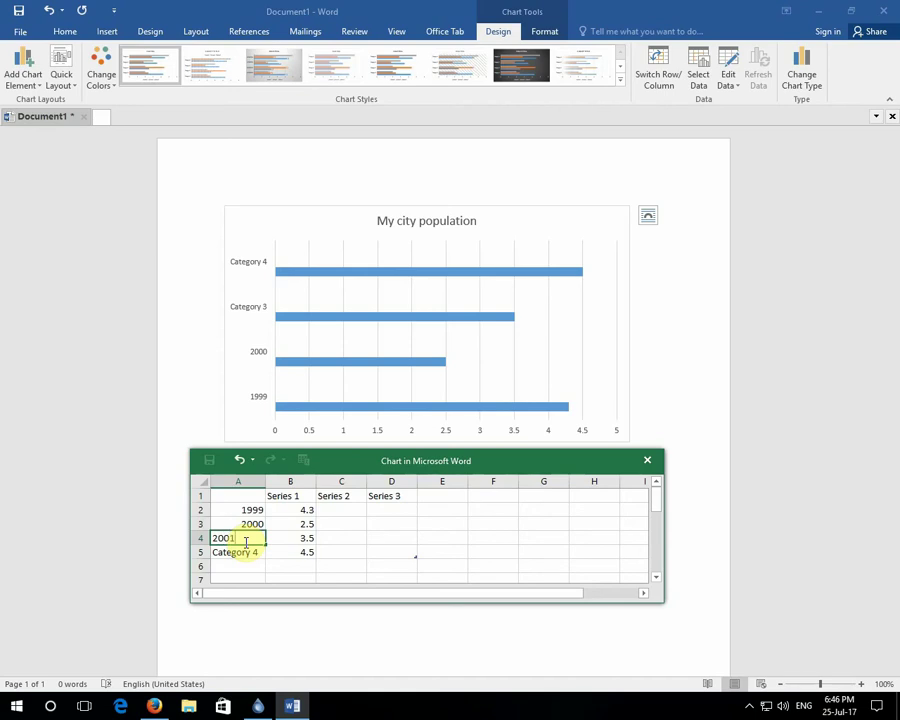
{"action": "left_click", "coordinate": [255, 555]}
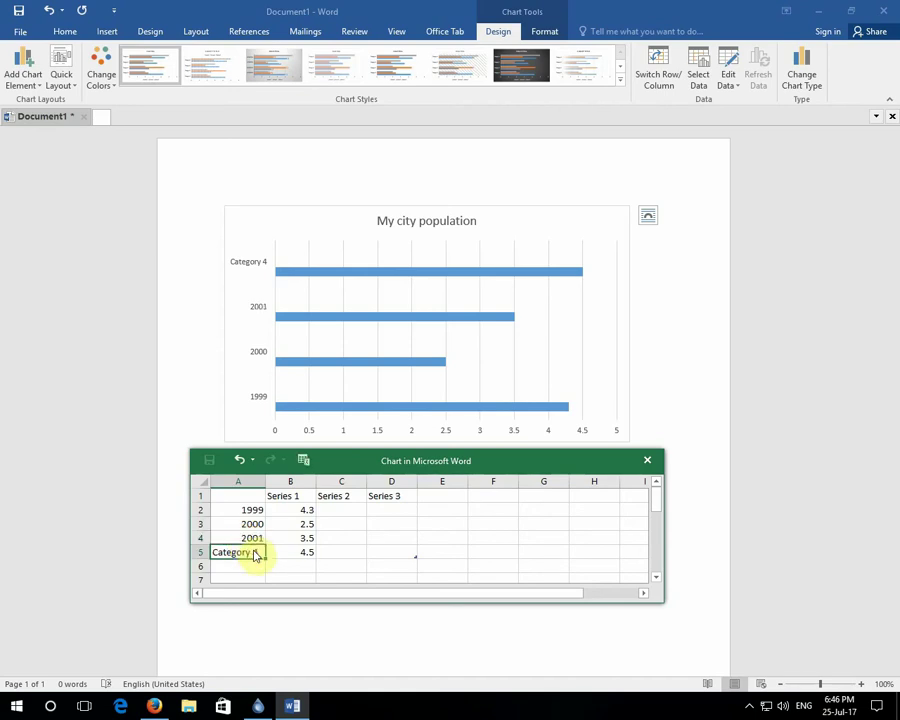
Enter category labels 2002, 2003 and 2004 in cells A5–A7
{"action": "type", "text": "2002"}
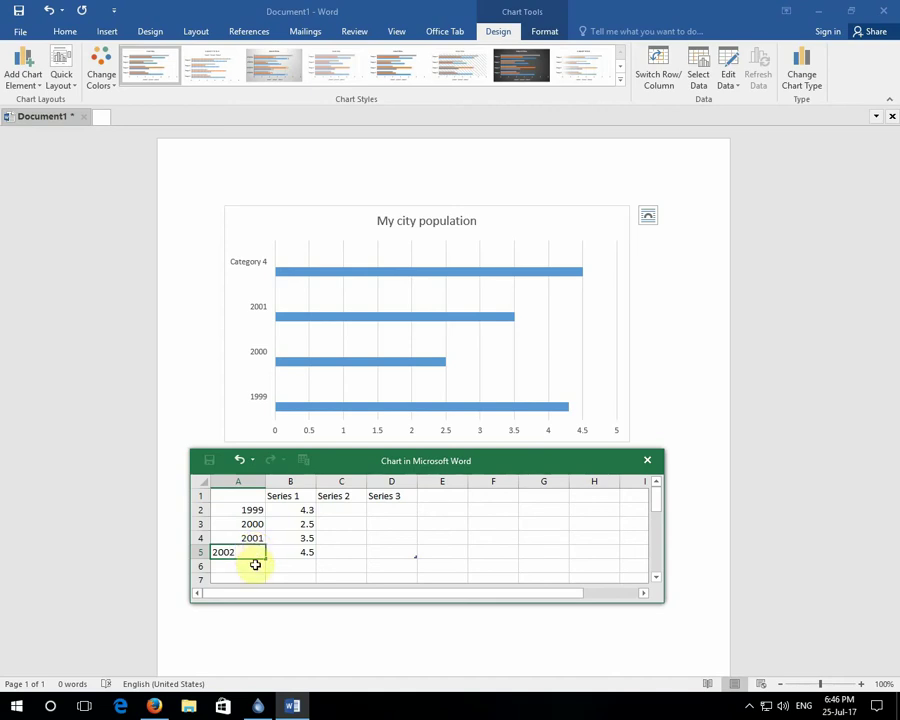
{"action": "left_click", "coordinate": [255, 565]}
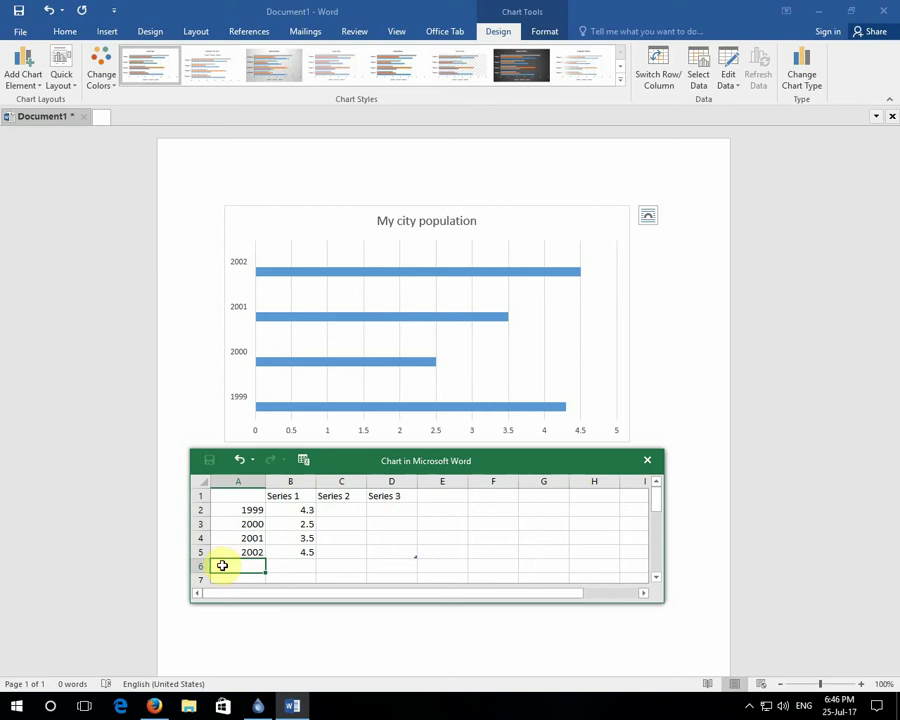
{"action": "type", "text": "2003"}
{"action": "key", "text": "Return"}
{"action": "type", "text": "20"}
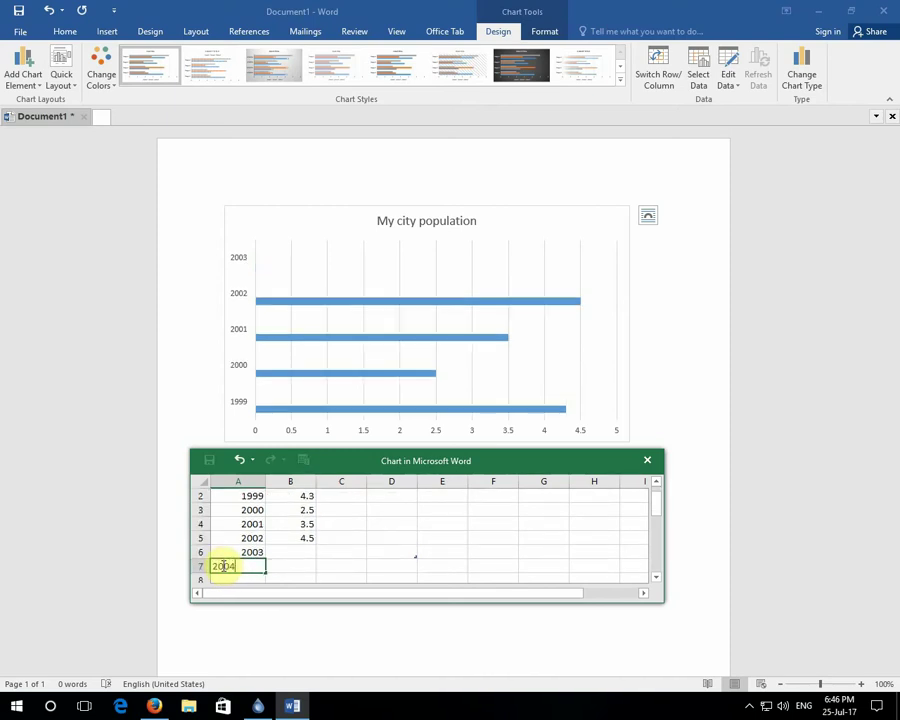
{"action": "left_click", "coordinate": [284, 509]}
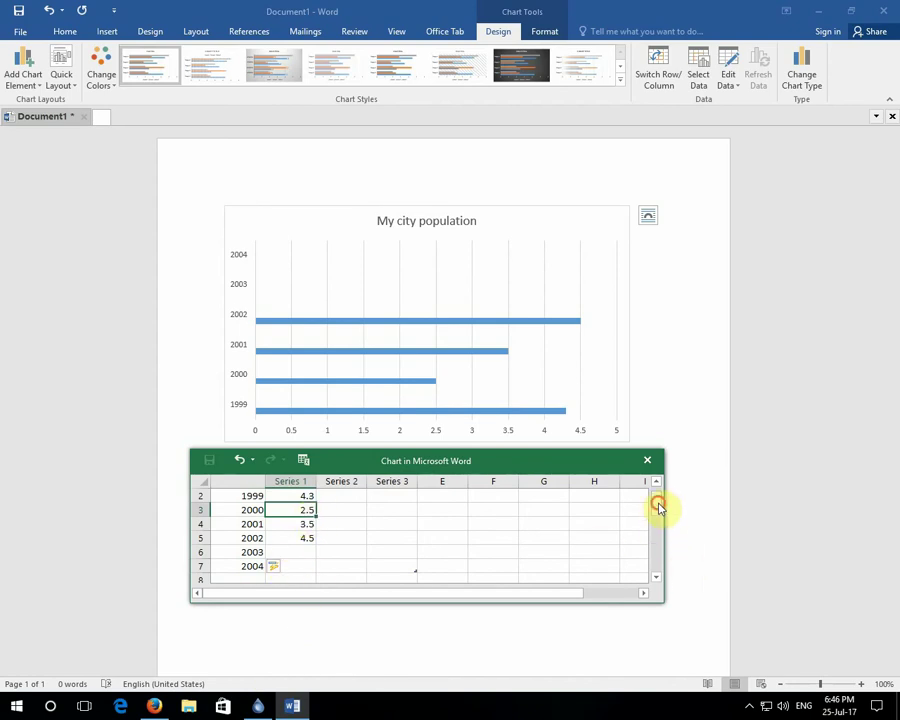
{"action": "left_click_drag", "start_coordinate": [661, 502], "coordinate": [658, 497]}
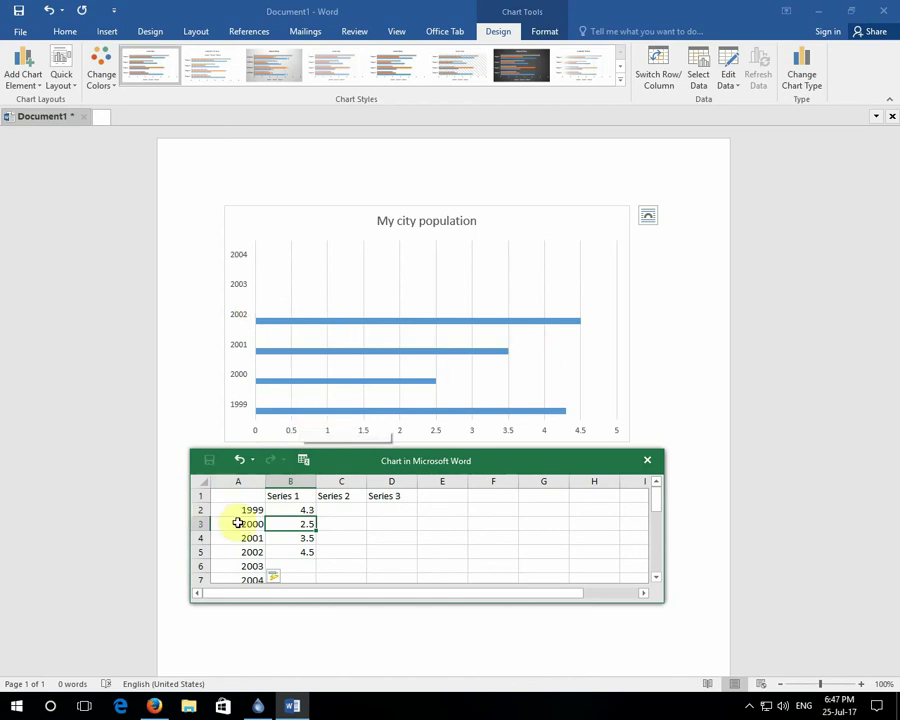
Enter populations 8000, 9000 and 12000 for 1999–2001 in cells B2–B4
{"action": "left_click", "coordinate": [300, 508]}
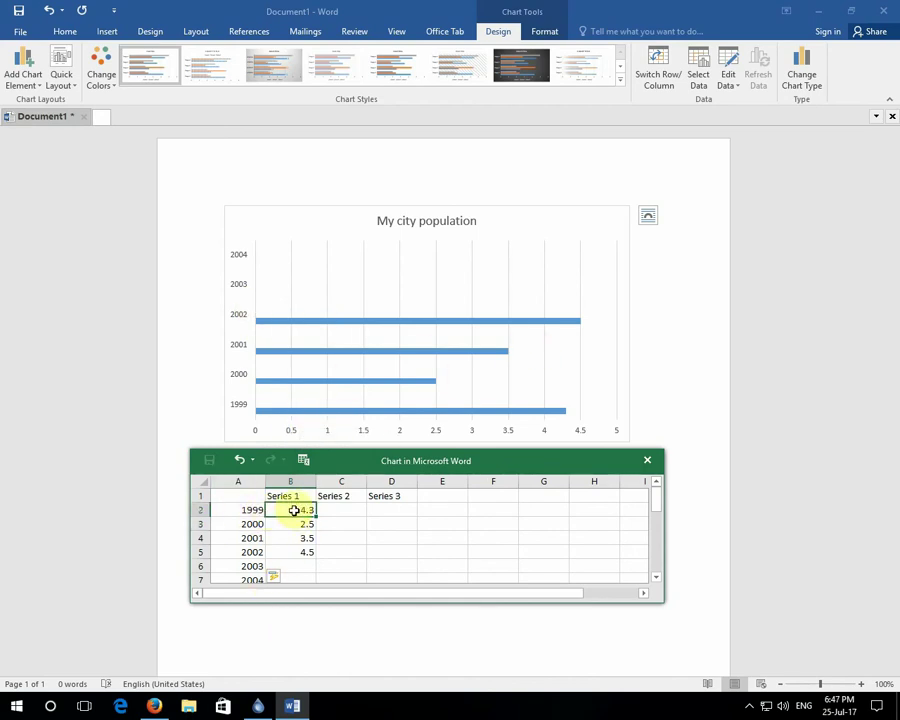
{"action": "type", "text": "8000"}
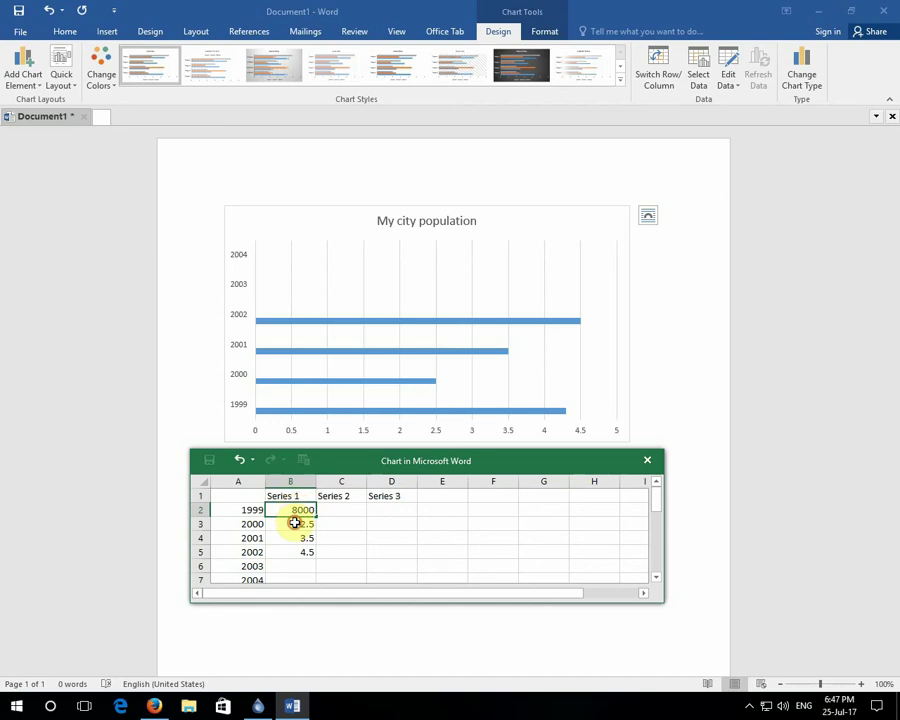
{"action": "left_click", "coordinate": [295, 522]}
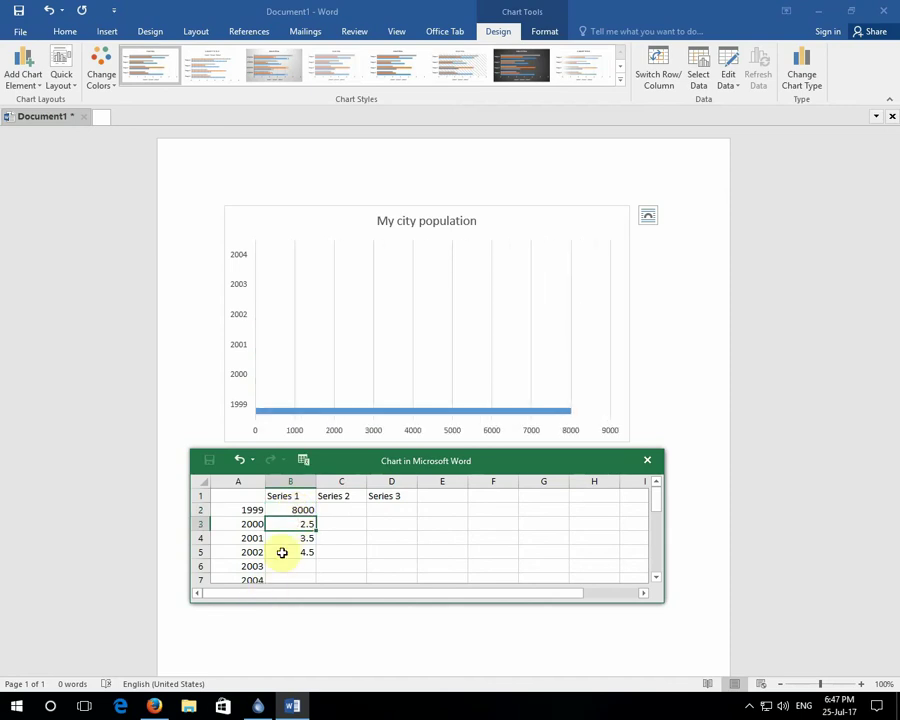
{"action": "type", "text": "9000"}
{"action": "left_click", "coordinate": [308, 538]}
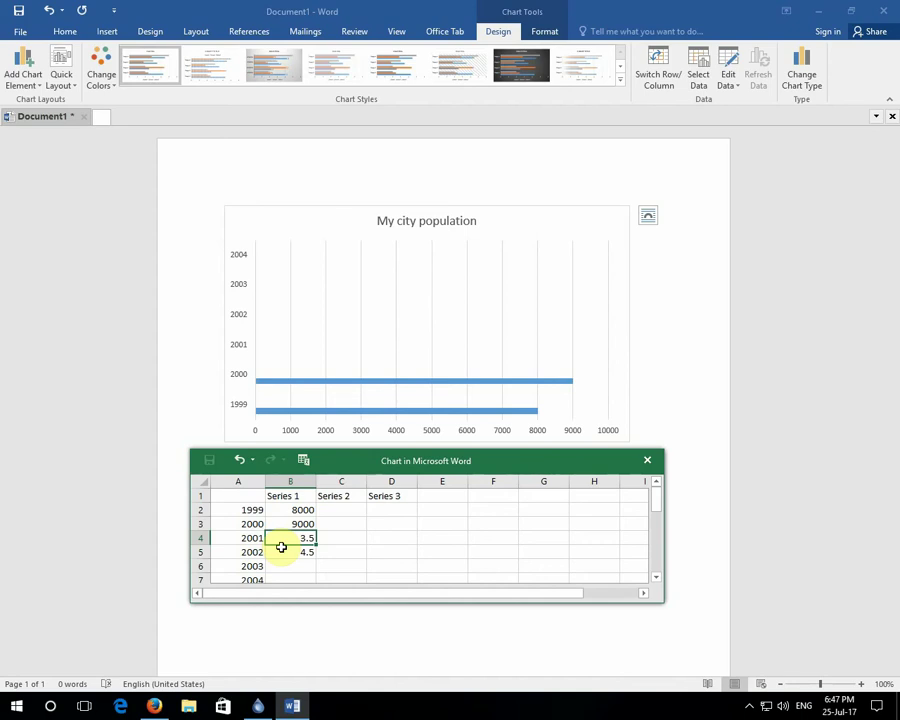
{"action": "type", "text": "12000"}
{"action": "left_click", "coordinate": [287, 548]}
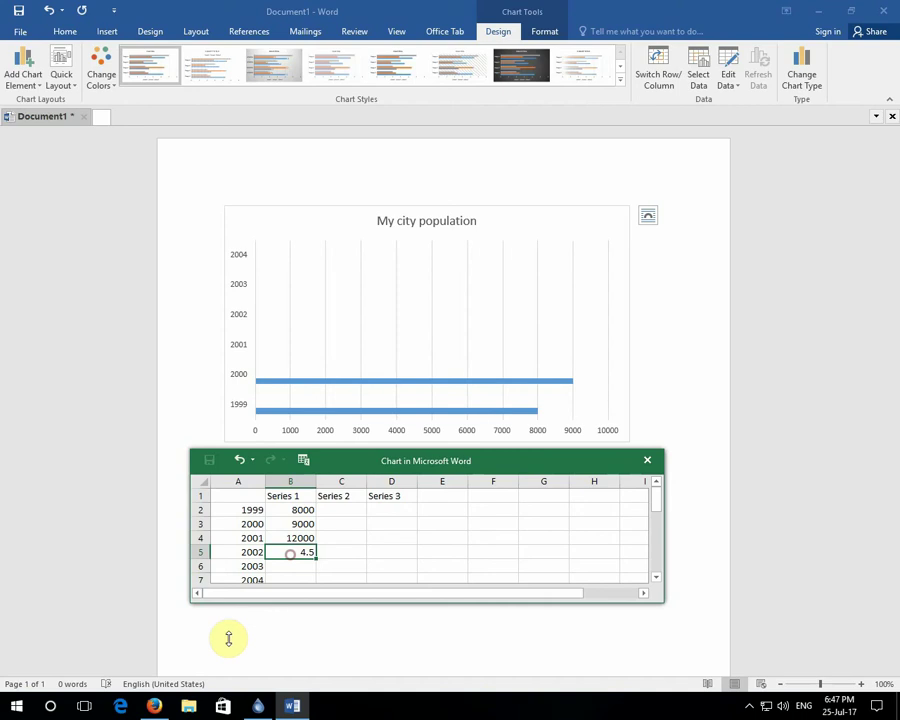
Enter populations 12565, 9630 and 9000 for 2002–2004, correcting 90000 to 9000
{"action": "left_click_drag", "start_coordinate": [658, 518], "coordinate": [658, 508]}
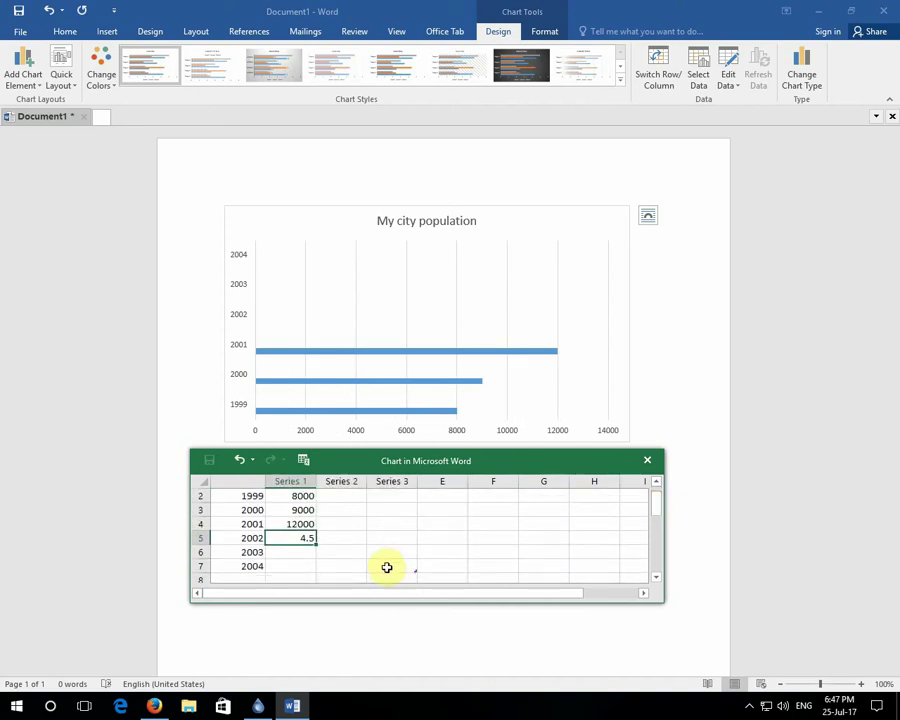
{"action": "type", "text": "12565"}
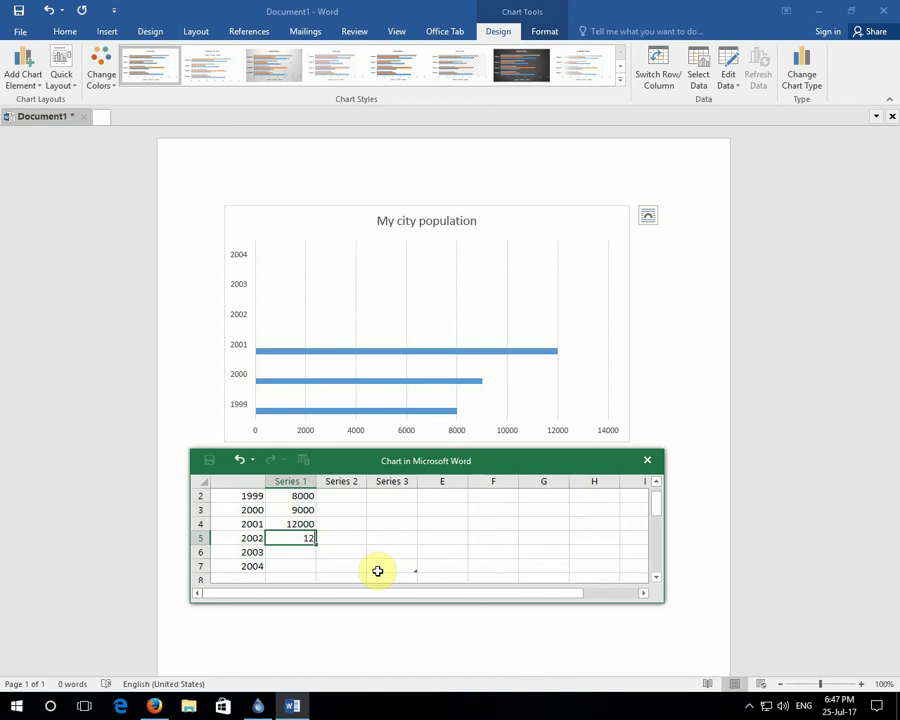
{"action": "left_click", "coordinate": [302, 552]}
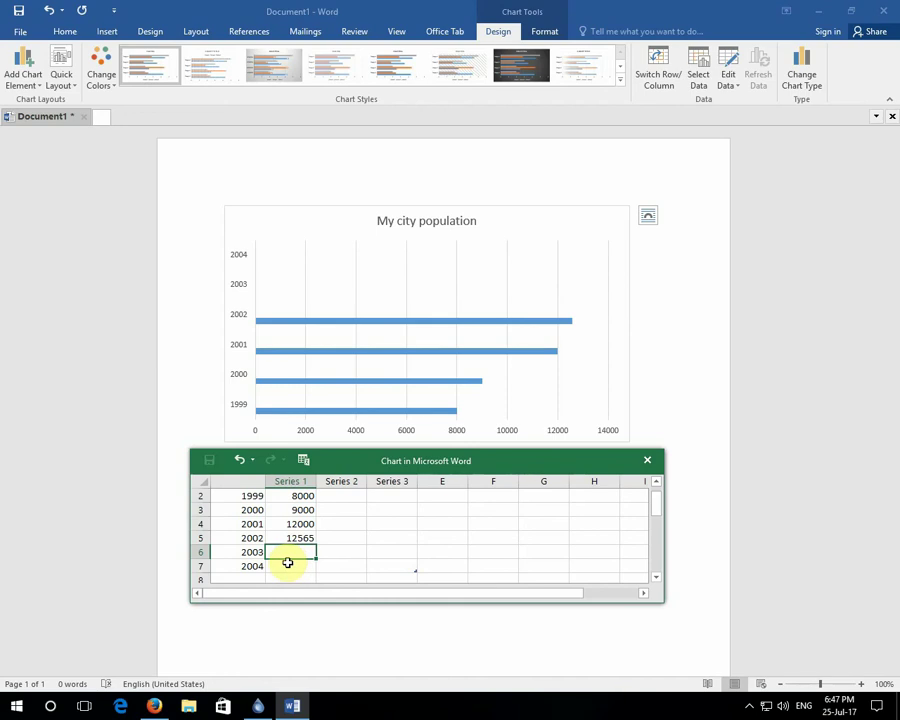
{"action": "type", "text": "9630"}
{"action": "key", "text": "Return"}
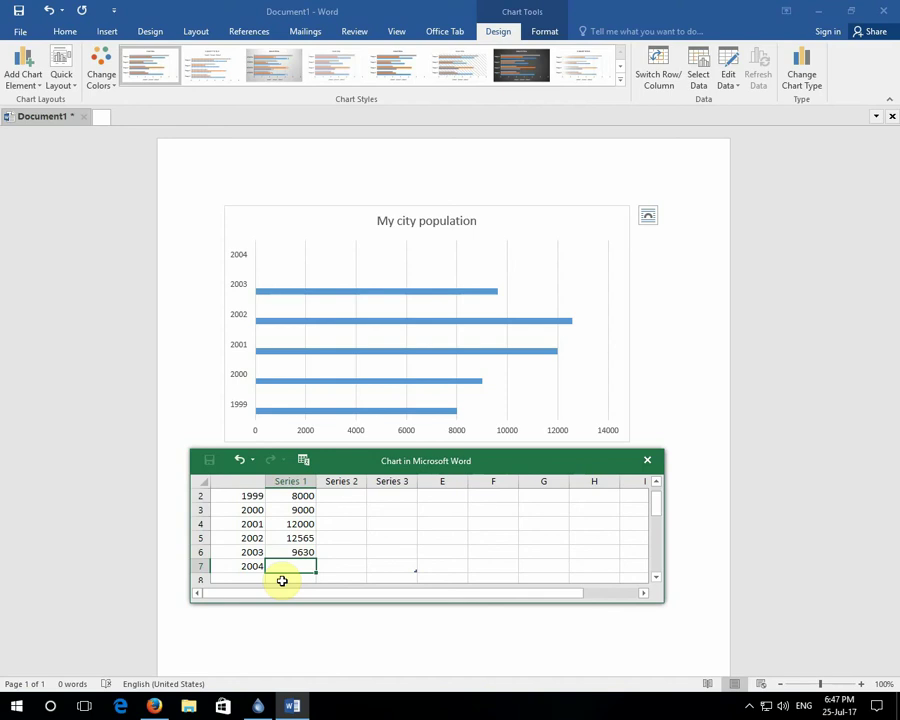
{"action": "type", "text": "90000"}
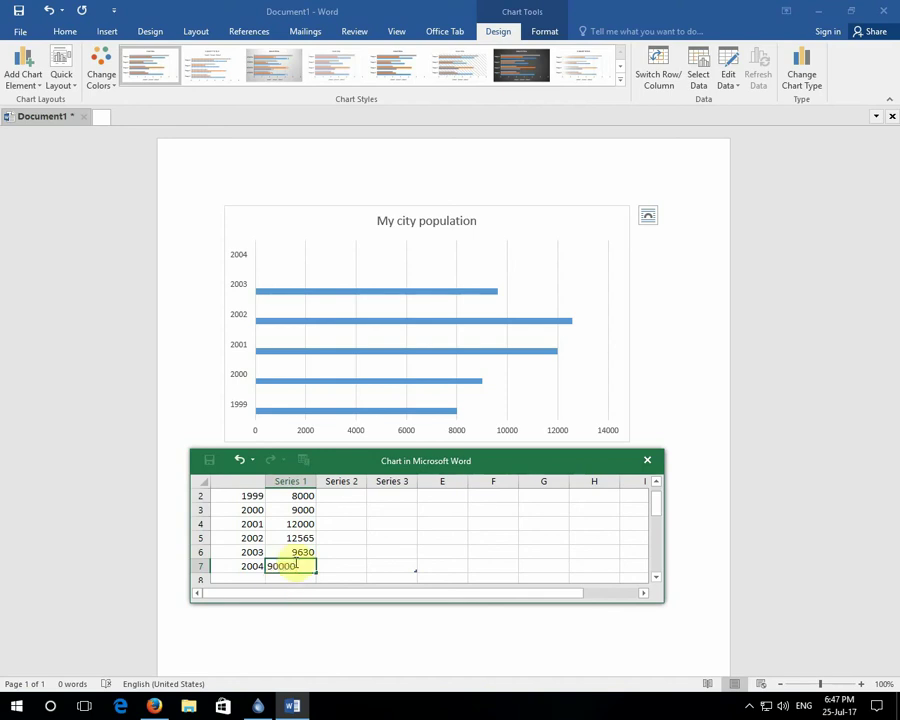
{"action": "left_click", "coordinate": [337, 551]}
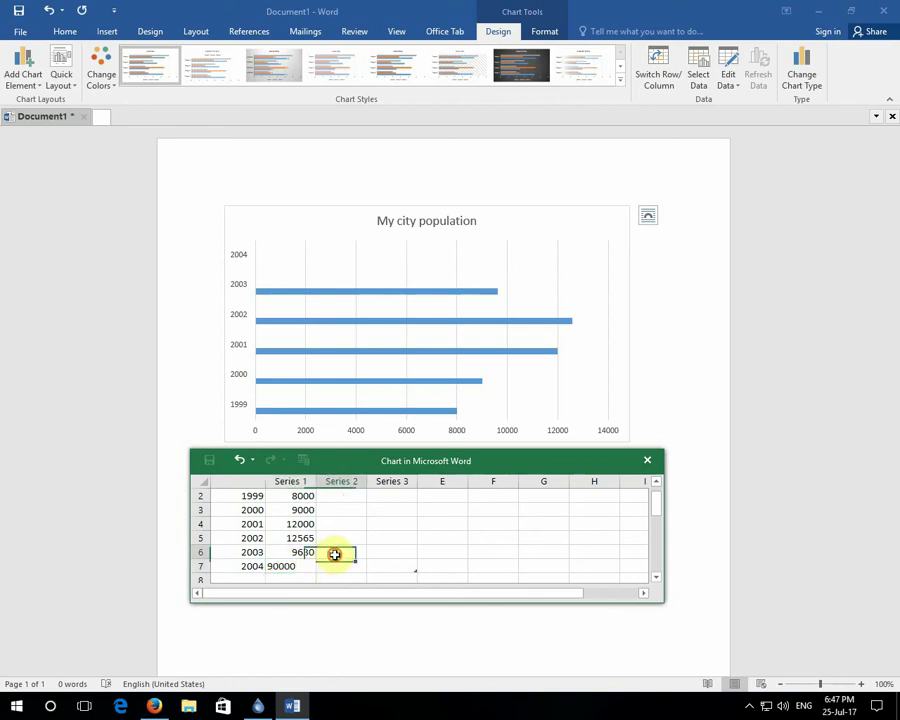
{"action": "left_click", "coordinate": [308, 565]}
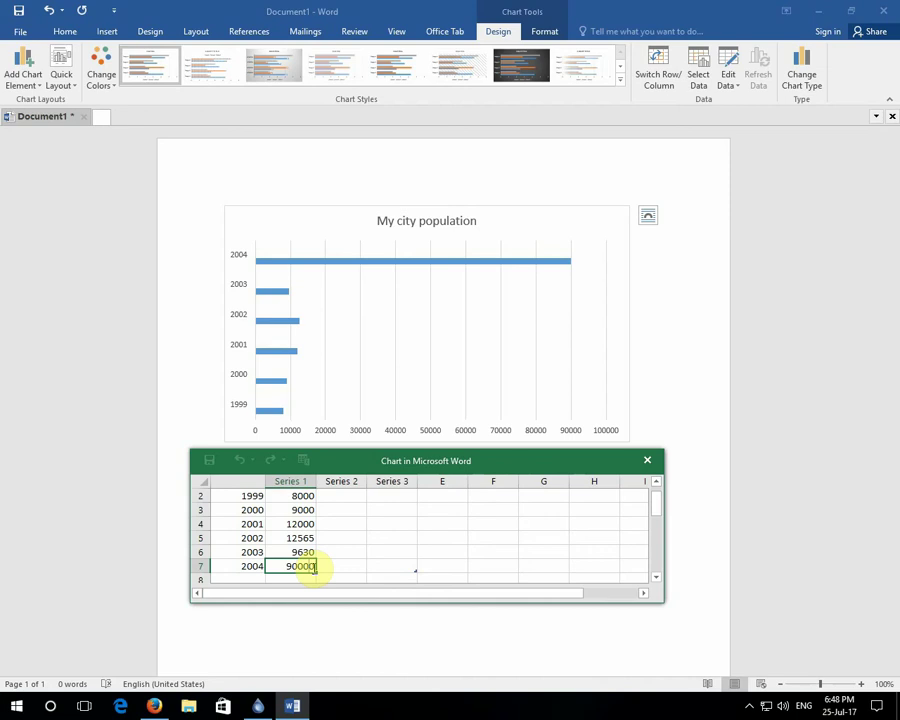
{"action": "key", "text": "BackSpace"}
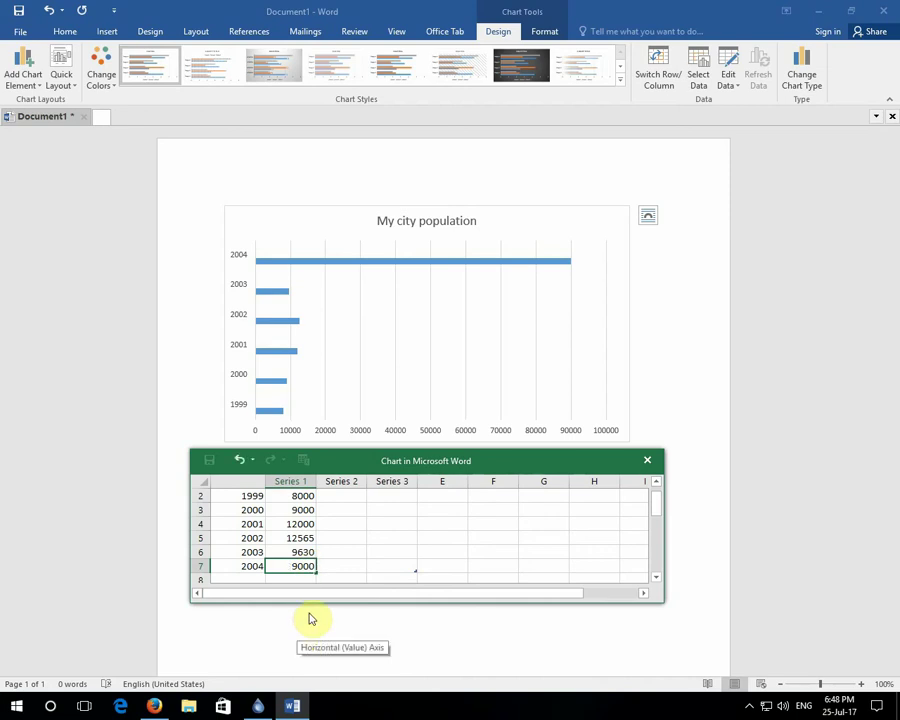
{"action": "left_click", "coordinate": [372, 526]}
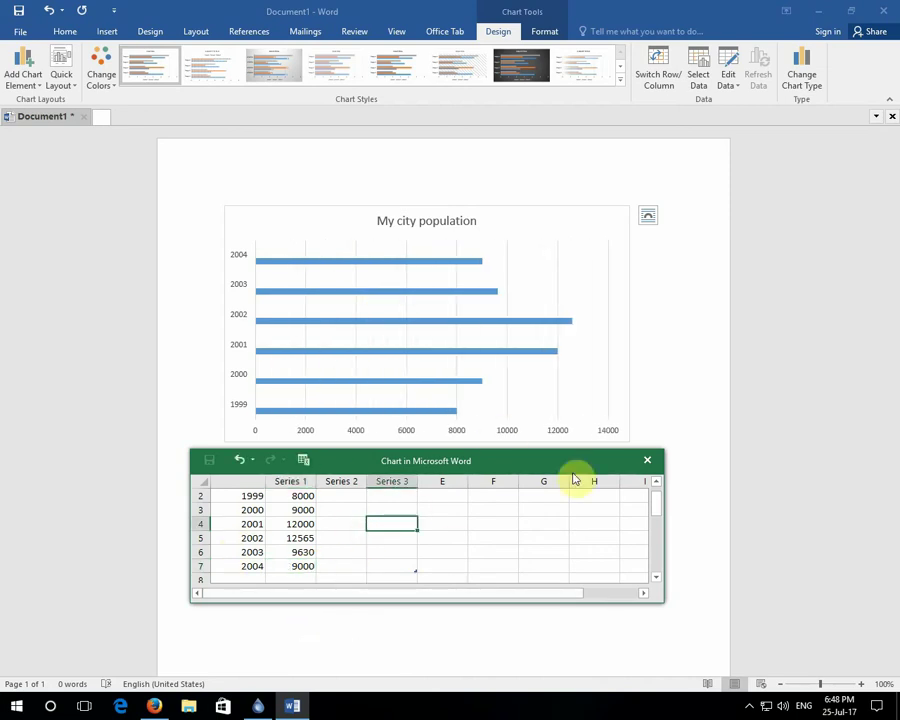
Apply the dark chart style with outlined bars and close the chart data sheet
{"action": "left_click_drag", "start_coordinate": [658, 506], "coordinate": [660, 503]}
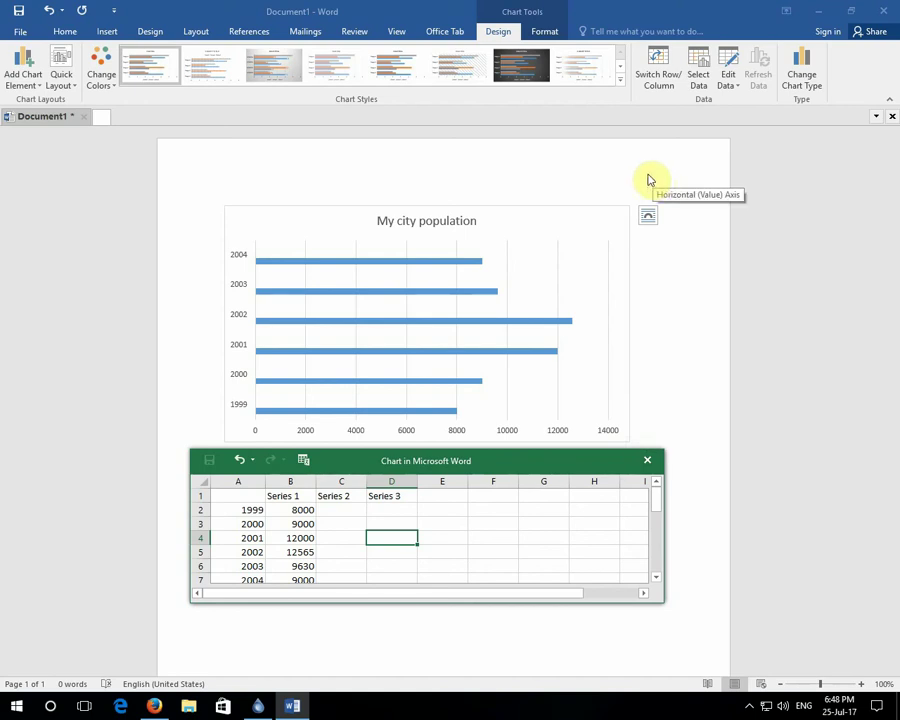
{"action": "left_click", "coordinate": [620, 88]}
{"action": "left_click", "coordinate": [620, 88]}
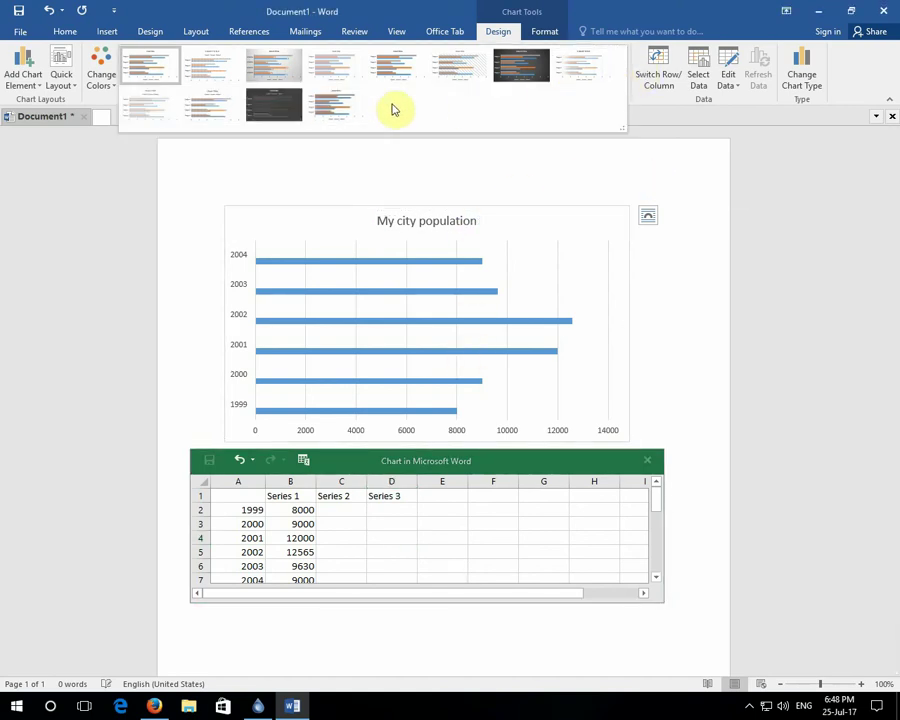
{"action": "left_click", "coordinate": [521, 68]}
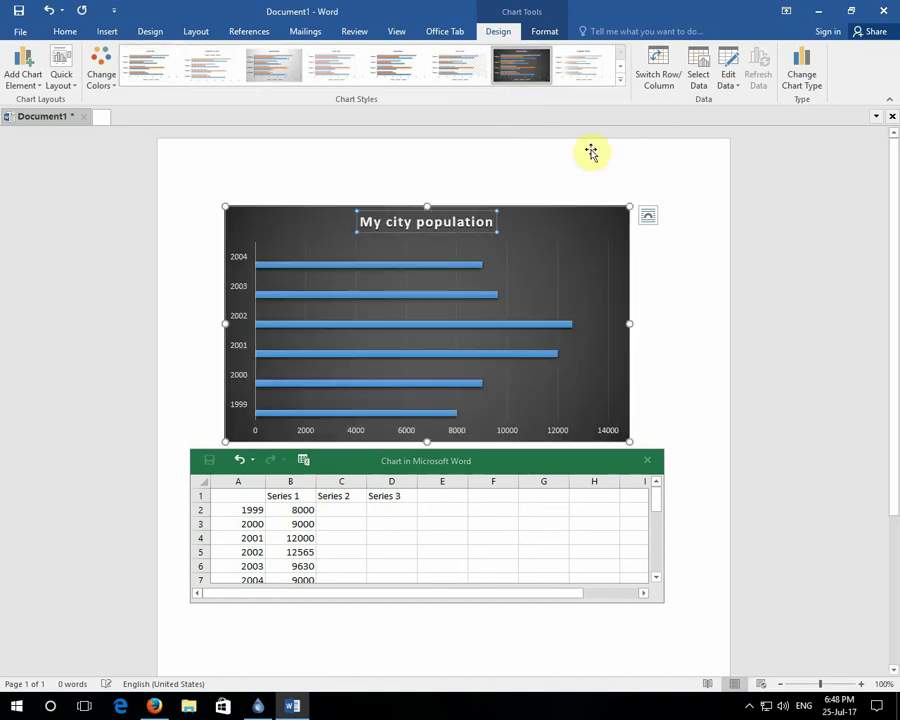
{"action": "left_click", "coordinate": [620, 86]}
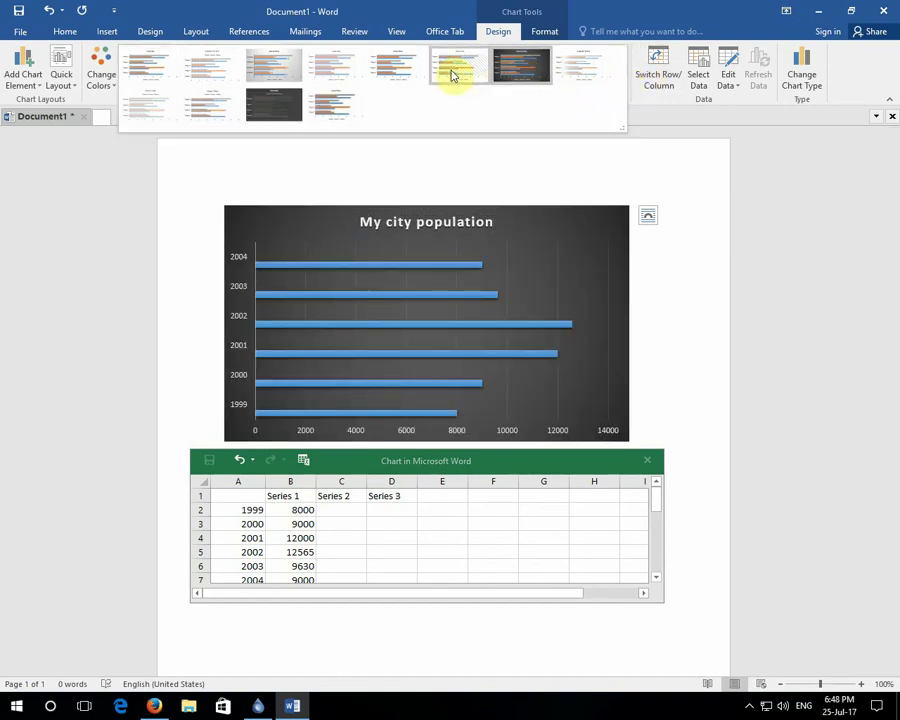
{"action": "left_click", "coordinate": [358, 75]}
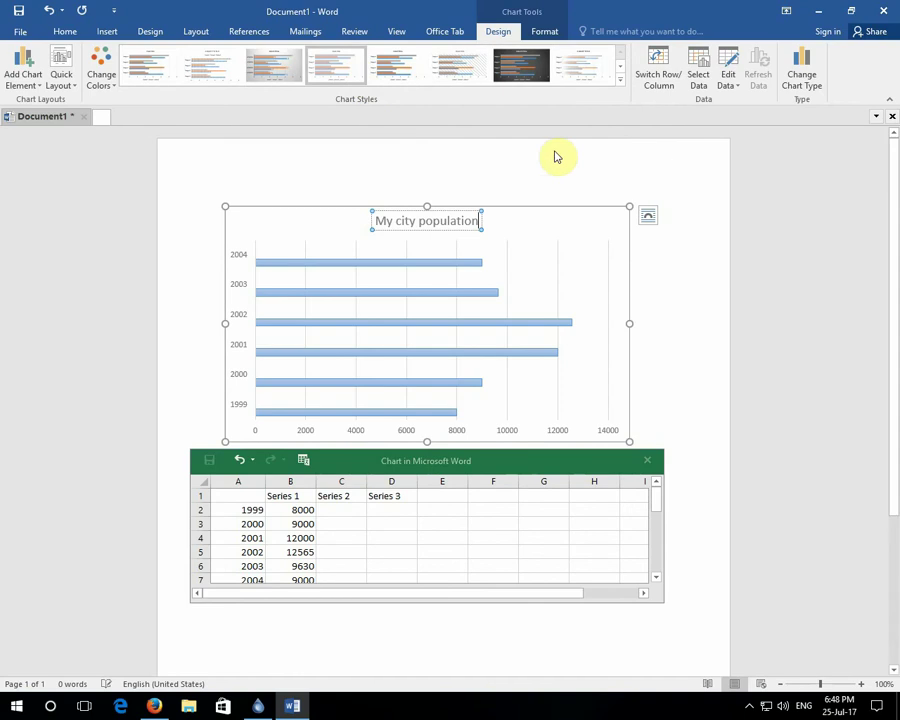
{"action": "left_click", "coordinate": [621, 84]}
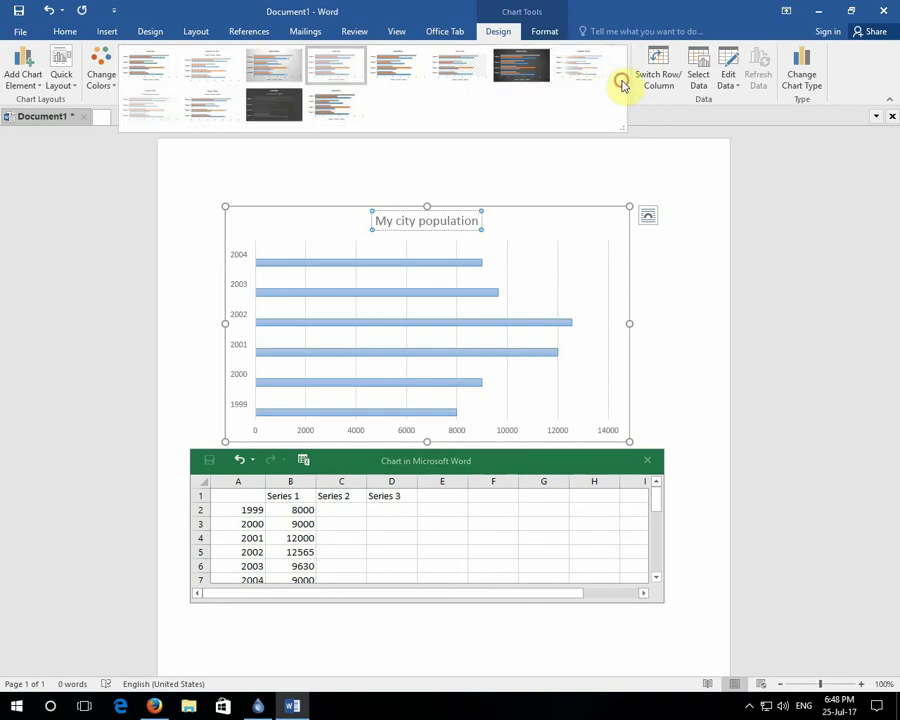
{"action": "left_click", "coordinate": [286, 108]}
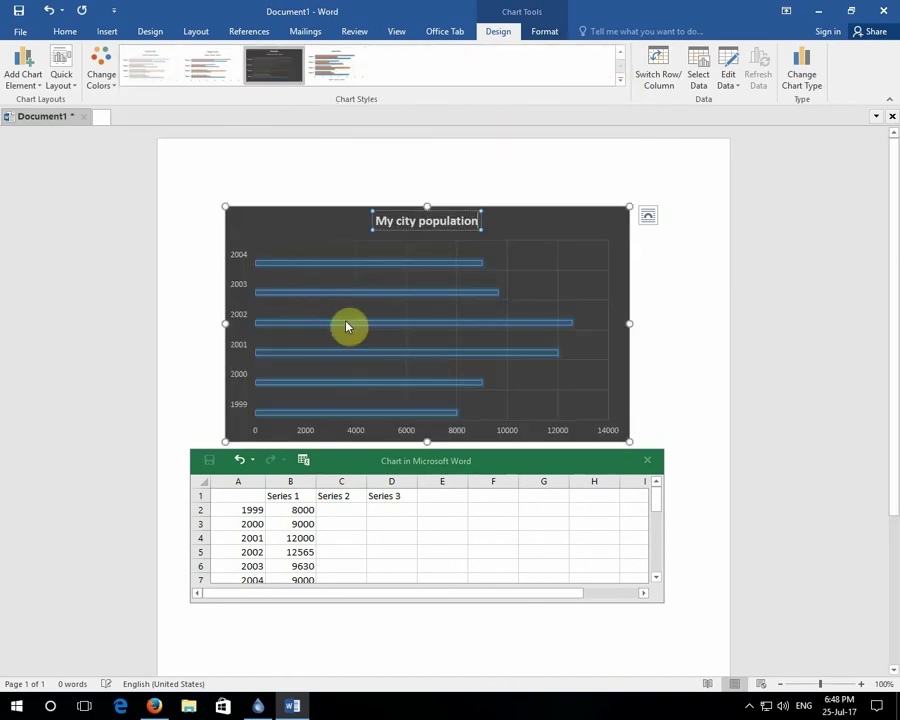
{"action": "left_click", "coordinate": [651, 462]}
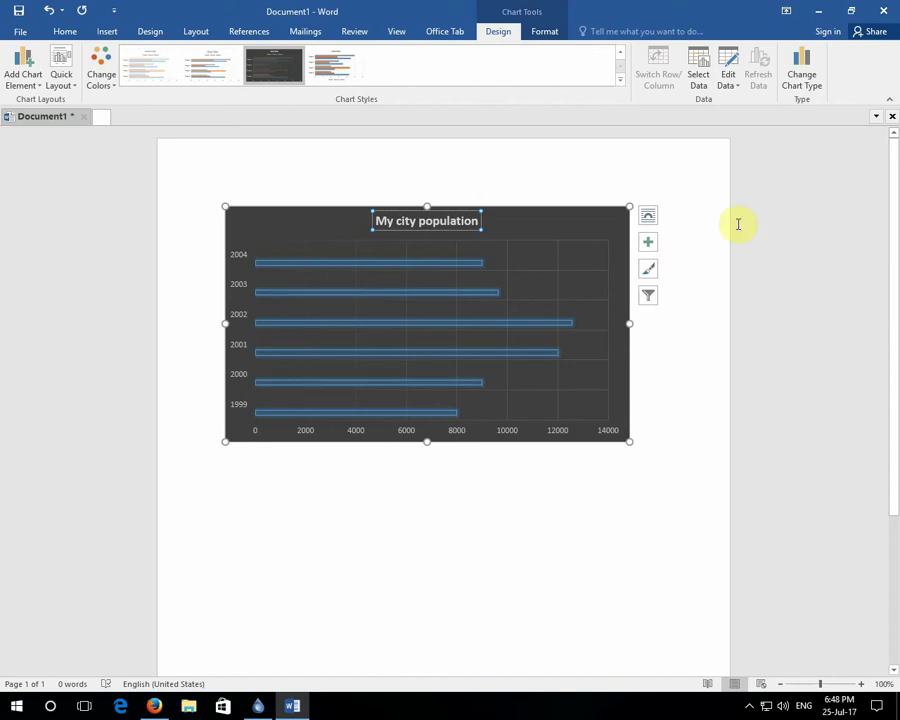
Deselect the chart by clicking elsewhere on the page
{"action": "left_click", "coordinate": [676, 332]}
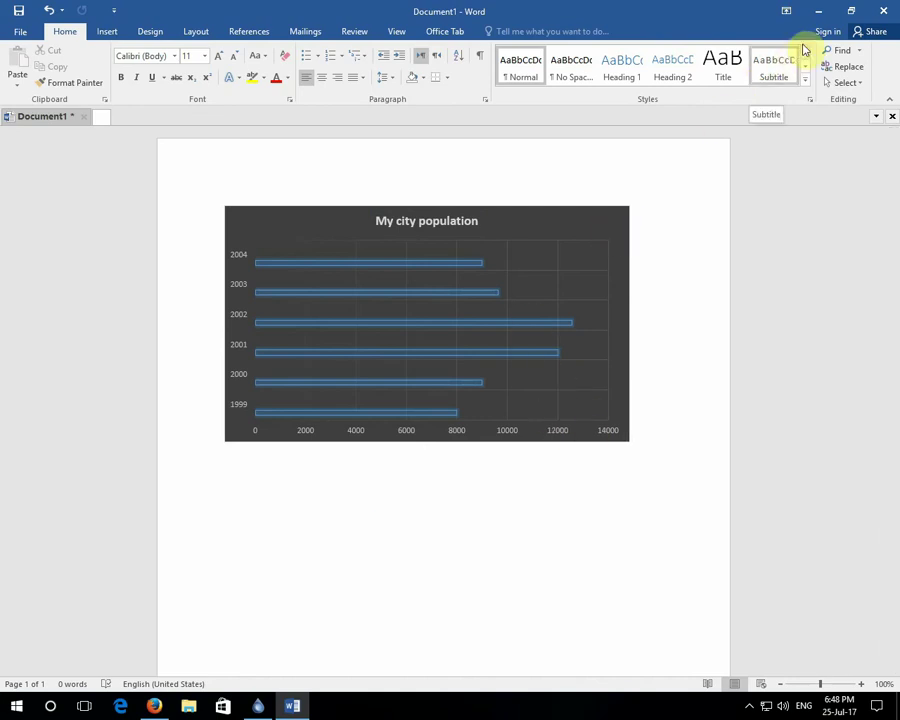
{"action": "left_click", "coordinate": [820, 18]}
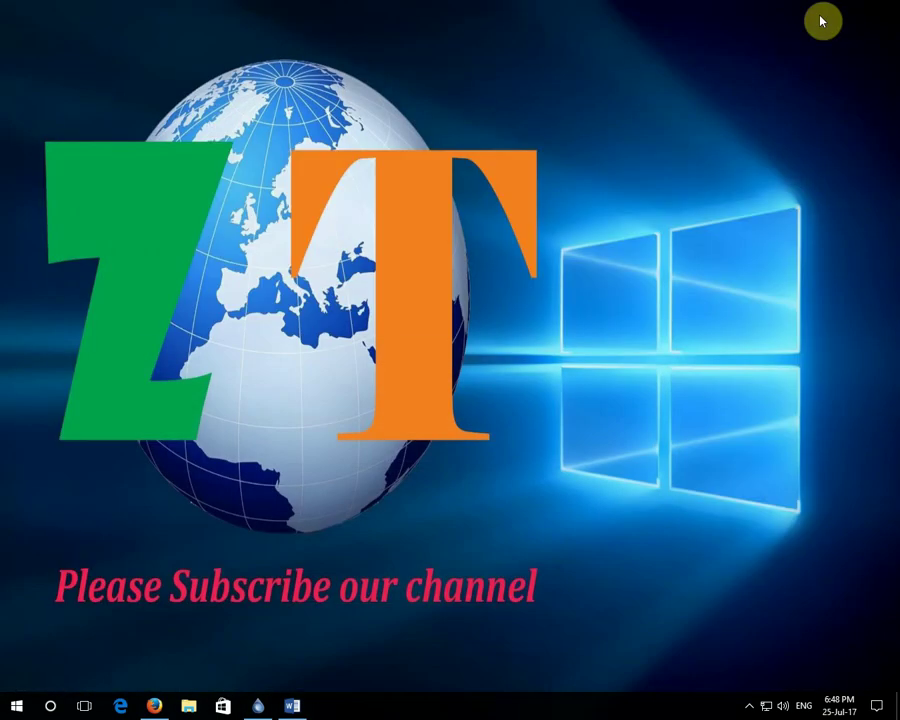